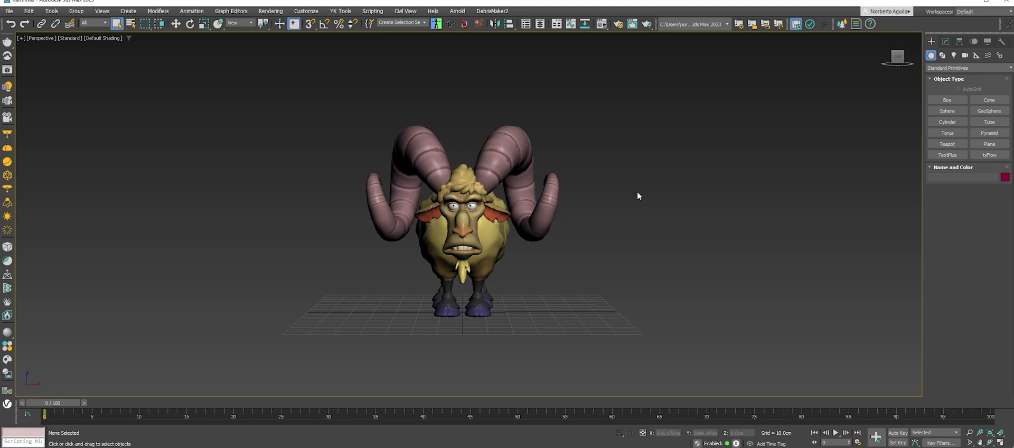
Bring up Create > Systems with Biped and select all three ram objects with Ctrl+A.
mouse_move(638, 196)
middle_mouse_down("alt")
mouse_move(630, 200)
mouse_move(663, 226)
mouse_move(636, 211)
mouse_move(637, 220)
mouse_move(745, 203)
mouse_move(588, 210)
mouse_move(623, 202)
mouse_move(467, 195)
mouse_move(480, 204)
mouse_move(659, 199)
mouse_move(606, 213)
mouse_move(638, 215)
mouse_move(659, 230)
mouse_move(549, 239)
mouse_move(476, 228)
mouse_move(628, 223)
middle_mouse_up("alt")
left_click(1002, 41)
left_click(931, 41)
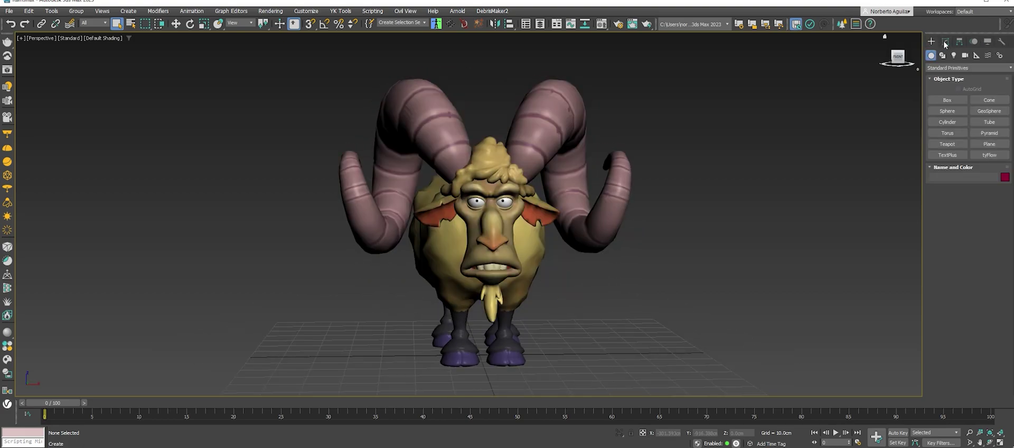
left_click(1000, 55)
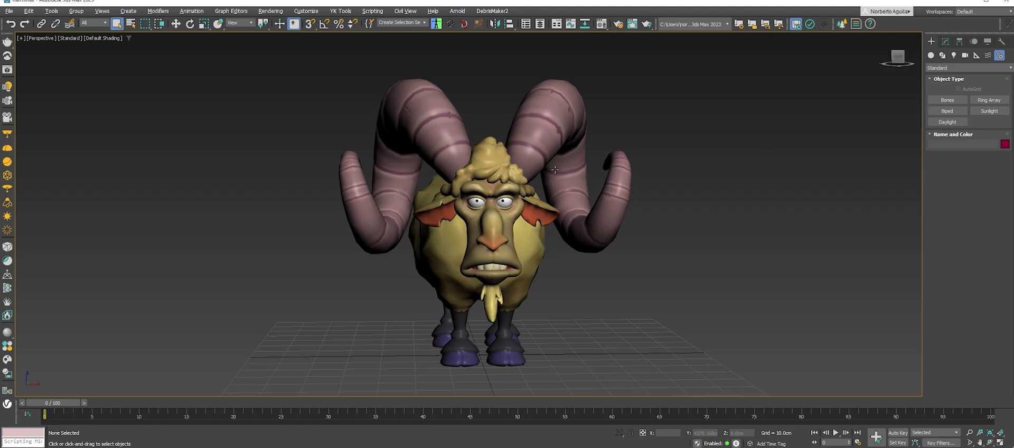
mouse_move(555, 169)
middle_mouse_down("alt")
mouse_move(648, 192)
mouse_move(654, 203)
middle_mouse_up("alt")
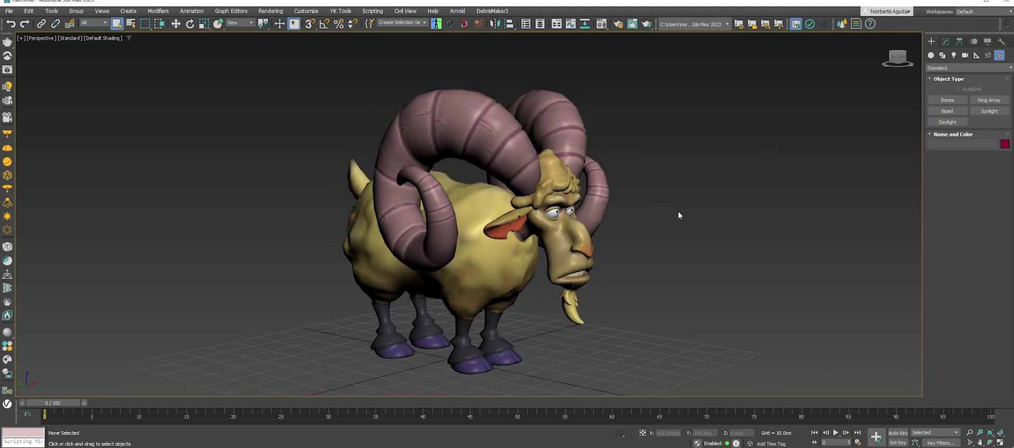
key("ctrl+a")
Frame the ram, restrict the selection filter to Bone, and start the Biped tool.
key("z")
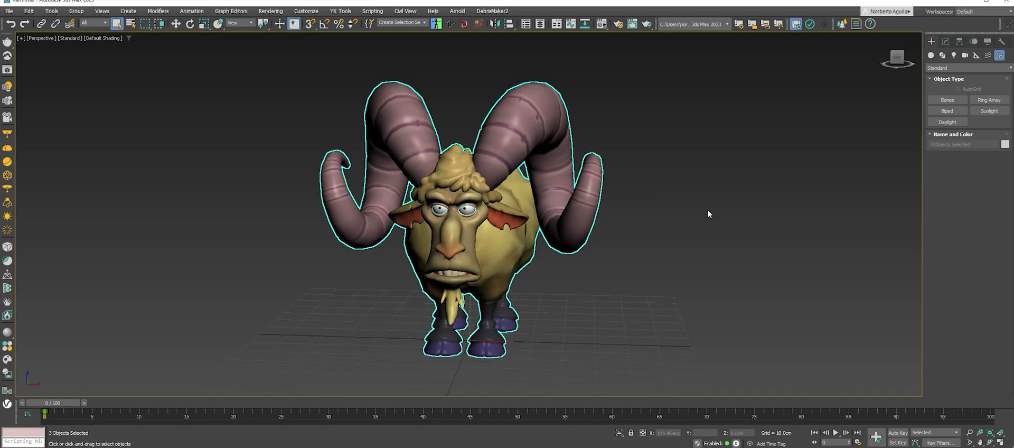
mouse_move(707, 213)
middle_mouse_down("alt")
mouse_move(633, 192)
mouse_move(705, 197)
mouse_move(717, 211)
mouse_move(603, 205)
mouse_move(678, 219)
mouse_move(797, 206)
mouse_move(633, 238)
mouse_move(521, 244)
mouse_move(664, 233)
mouse_move(251, 75)
middle_mouse_up("alt")
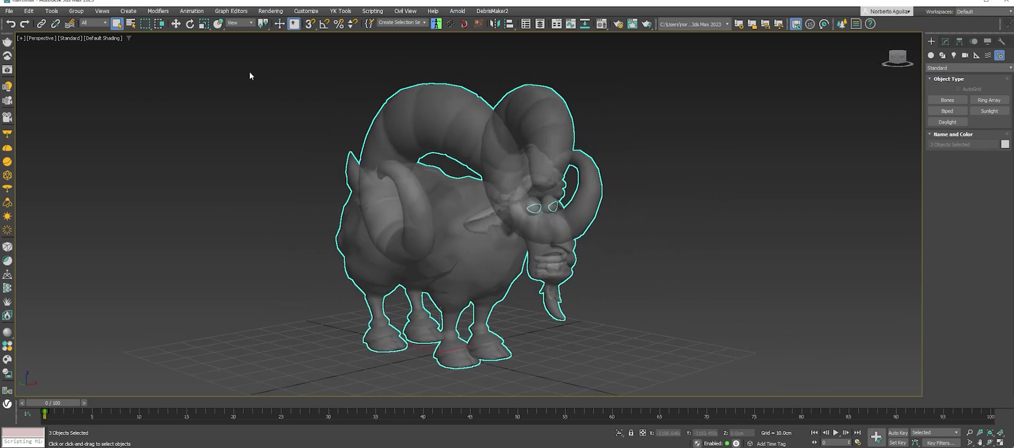
left_click(100, 23)
left_click(202, 122)
middle_click_drag(689, 221, 708, 218, "alt")
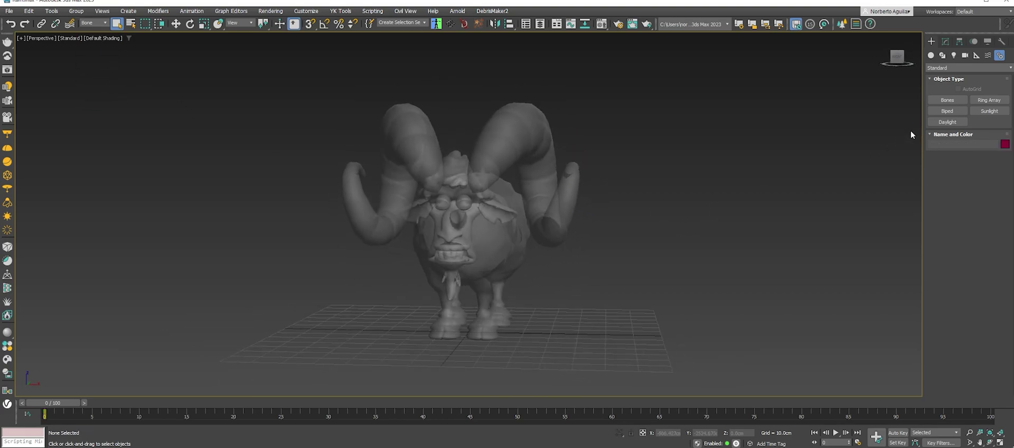
left_click(938, 111)
Drag out Bip001 at the ram's height (about 73 cm) with Classic body type, then maximize Perspective.
mouse_move(754, 173)
middle_mouse_down("alt")
mouse_move(618, 175)
mouse_move(632, 192)
middle_mouse_up("alt")
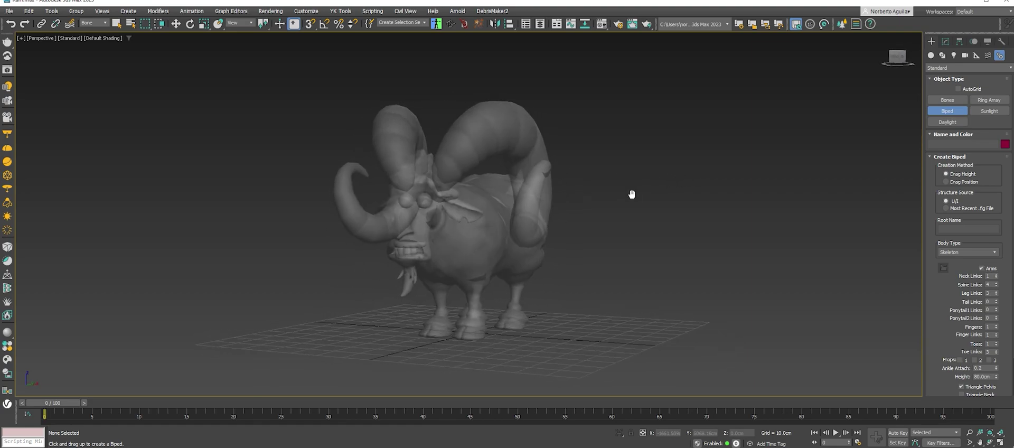
key("alt+w")
left_click_drag(688, 190, 710, 55)
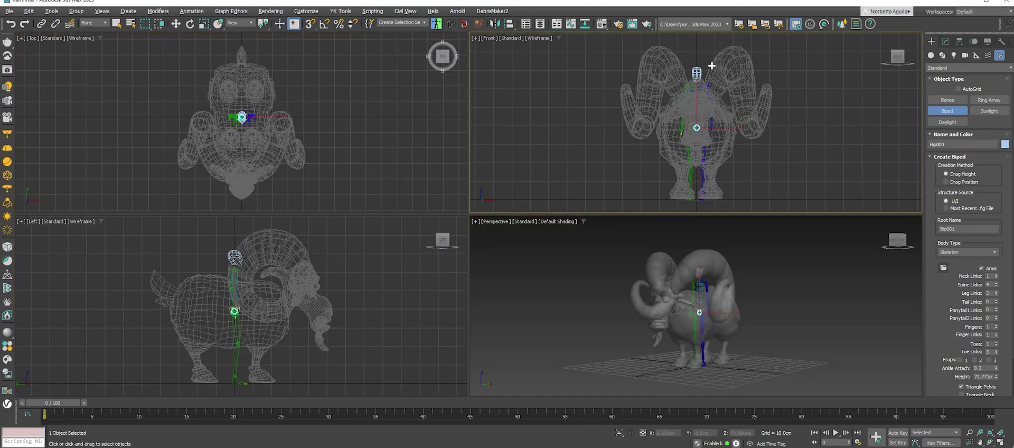
left_click(952, 277)
middle_click(732, 280)
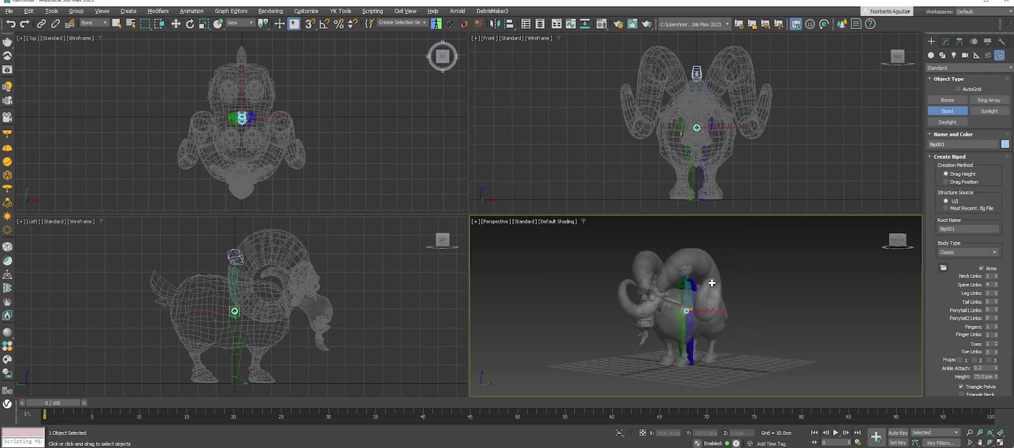
key("alt+w")
mouse_move(669, 256)
middle_mouse_down("alt")
mouse_move(573, 256)
mouse_move(580, 270)
mouse_move(565, 271)
middle_mouse_up("alt")
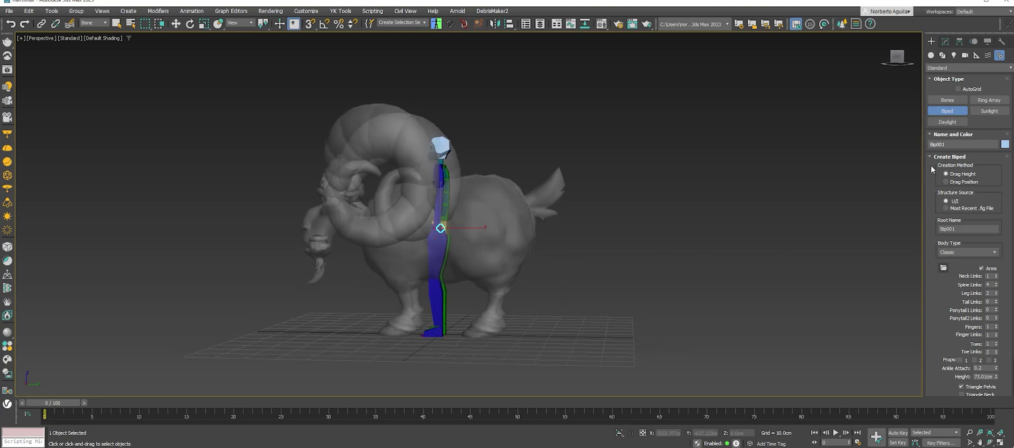
Turn on Figure Mode in the Biped rollout of the Motion panel.
left_click(973, 42)
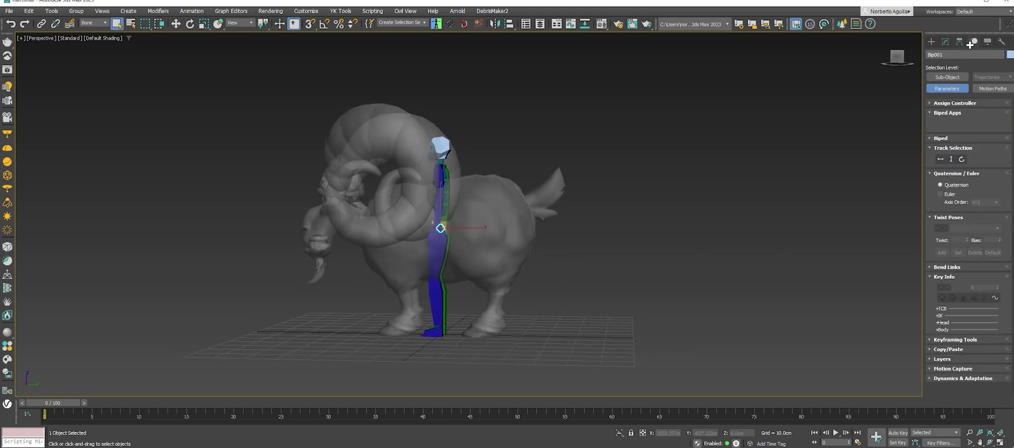
left_click(940, 138)
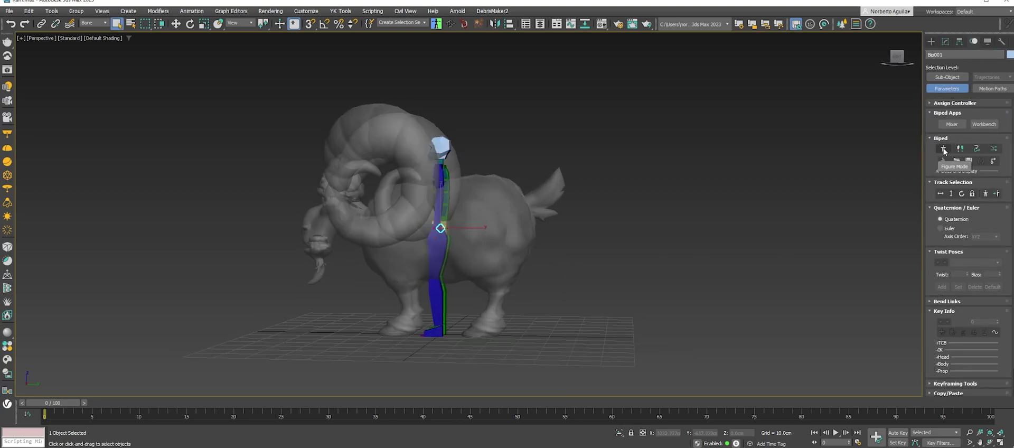
left_click(943, 149)
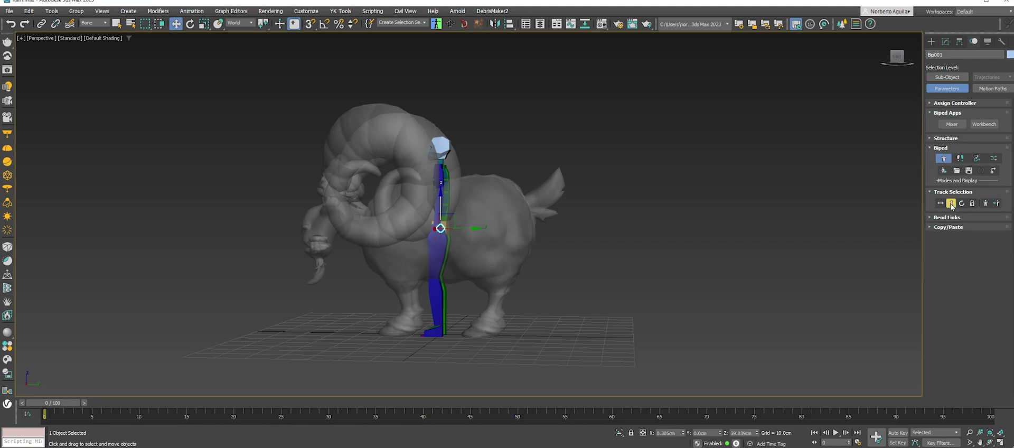
Move the Biped along Y inside the ram's body.
left_click_drag(465, 228, 520, 227)
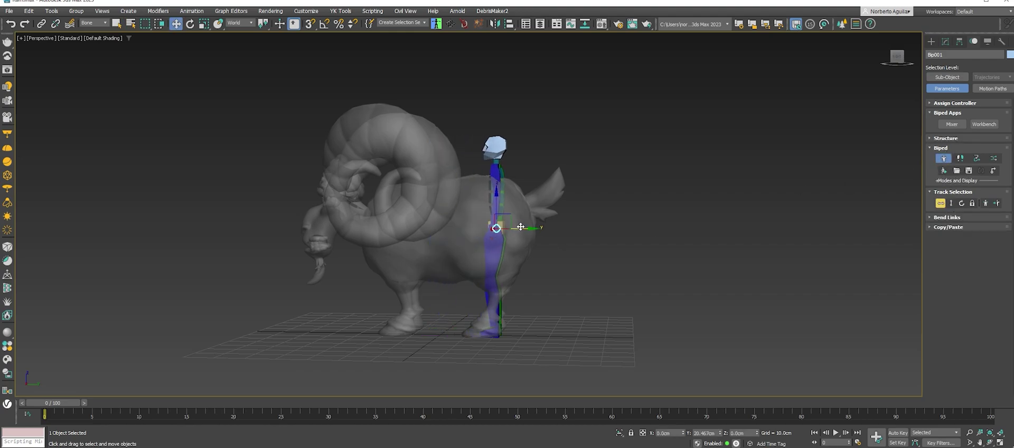
mouse_move(574, 223)
middle_mouse_down("alt")
mouse_move(454, 230)
mouse_move(543, 243)
mouse_move(516, 244)
mouse_move(520, 222)
mouse_move(504, 223)
middle_mouse_up("alt")
scroll(515, 231, "up", 5)
scroll(474, 233, "down", 5)
scroll(508, 240, "up", 2)
scroll(507, 240, "up", 3)
scroll(544, 242, "down", 2)
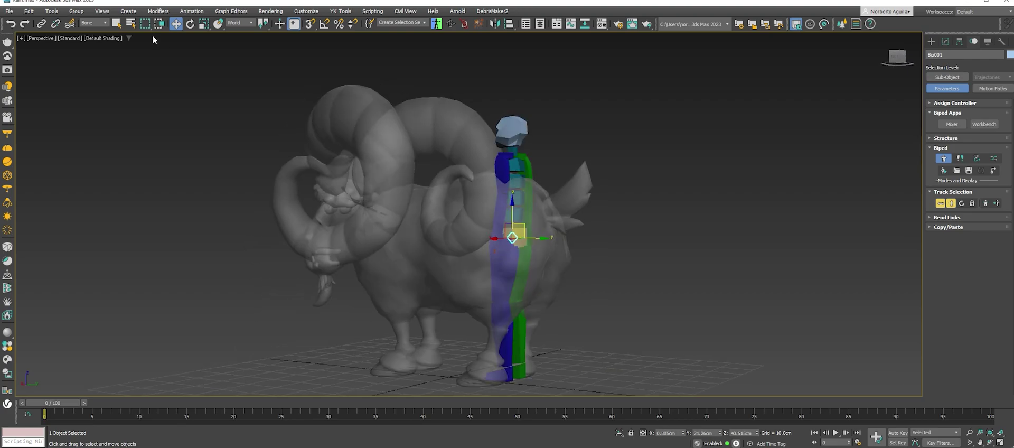
Reset the Biped's Y to 0 via Transform Type-In, slide it to 24.78 cm, and raise it slightly.
right_click(176, 25)
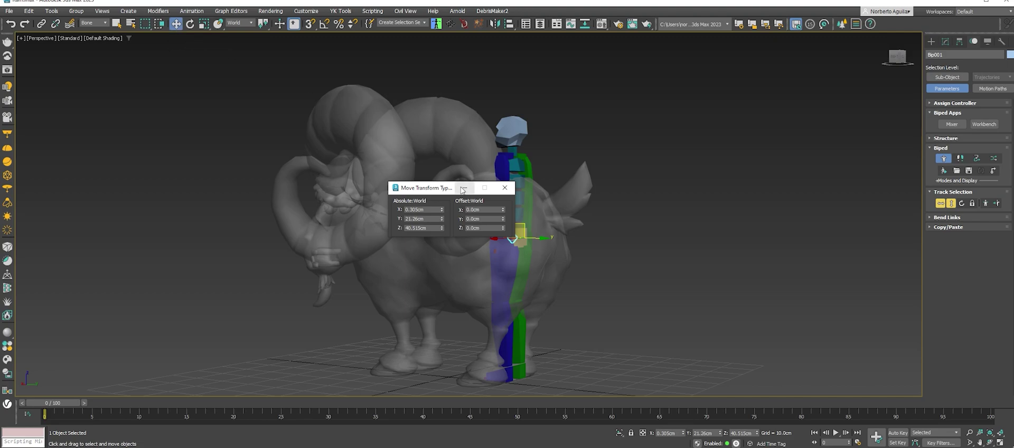
right_click(442, 220)
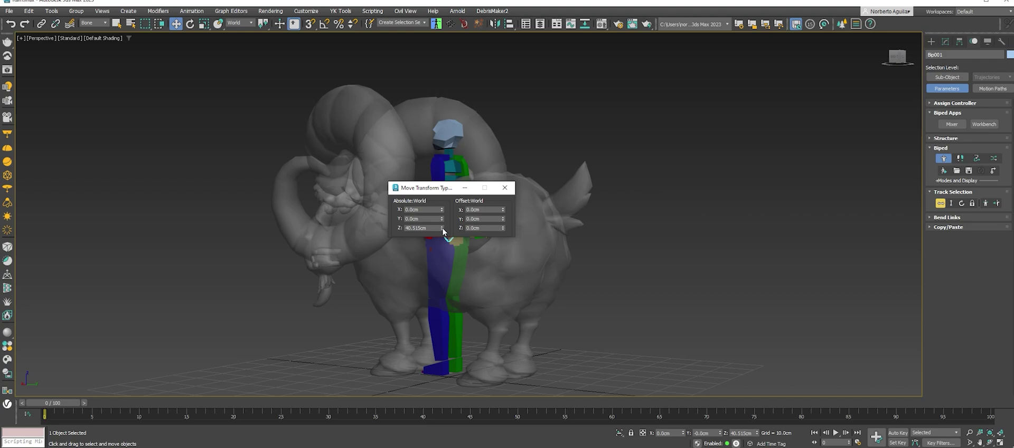
left_click(504, 188)
left_click_drag(474, 237, 544, 237)
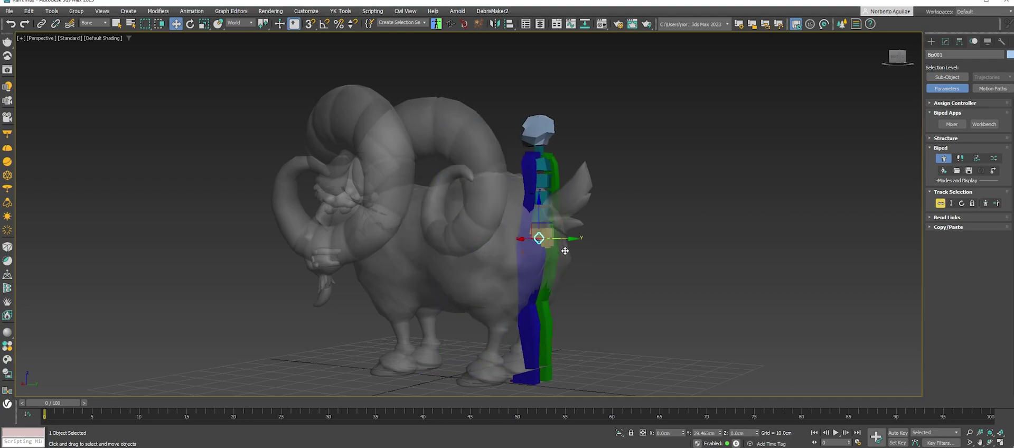
mouse_move(544, 236)
middle_mouse_down("alt")
mouse_move(475, 239)
mouse_move(506, 230)
mouse_move(552, 242)
mouse_move(491, 236)
middle_mouse_up("alt")
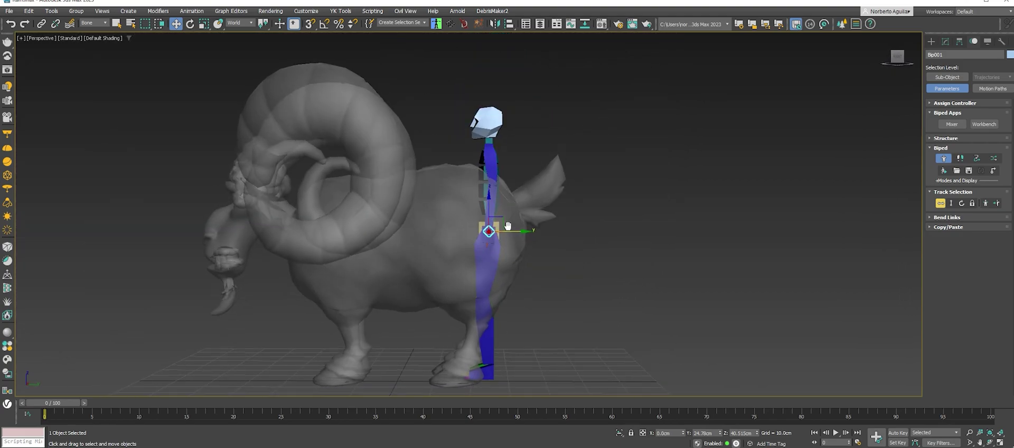
left_click_drag(491, 236, 489, 222)
mouse_move(550, 231)
middle_mouse_down("alt")
mouse_move(479, 239)
mouse_move(491, 227)
middle_mouse_up("alt")
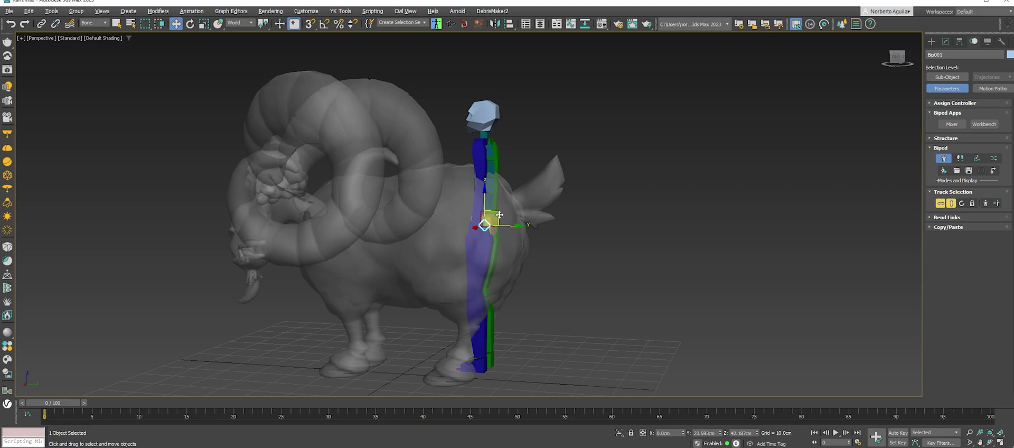
Rotate the spine about 93° forward toward the ram's head.
left_click(488, 202)
key("e")
mouse_move(514, 195)
left_mouse_down()
mouse_move(444, 138)
mouse_move(465, 177)
left_mouse_up()
middle_click_drag(465, 176, 455, 189, "alt")
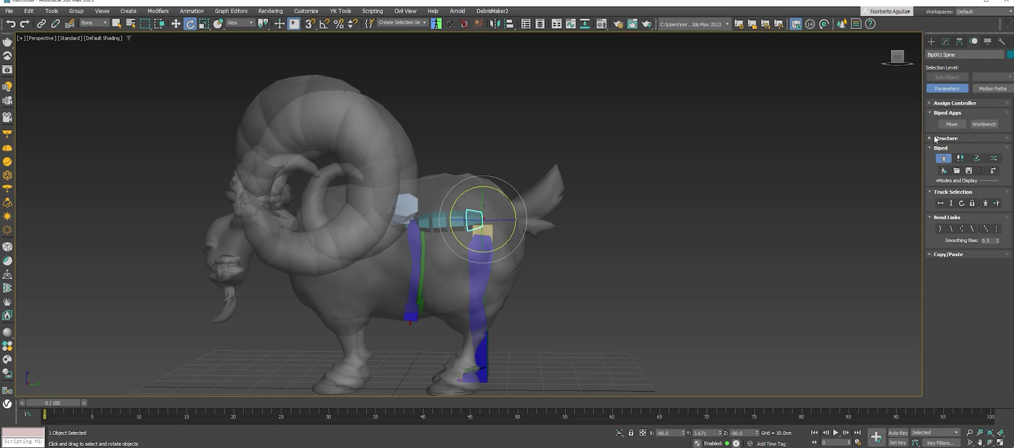
Reduce spine links from 4 to 3, re-lay the spine horizontally (about 105.6°), and lower the pelvis.
left_click(935, 139)
left_click(996, 188)
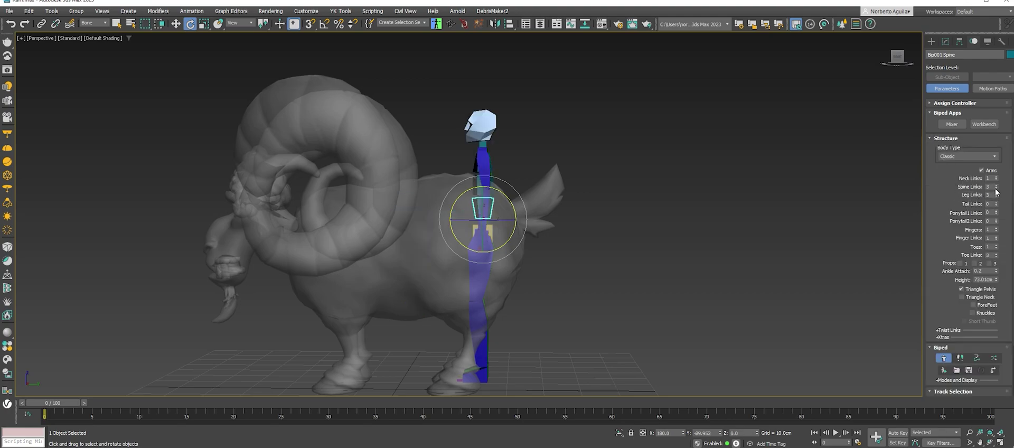
middle_click_drag(581, 210, 459, 208, "alt")
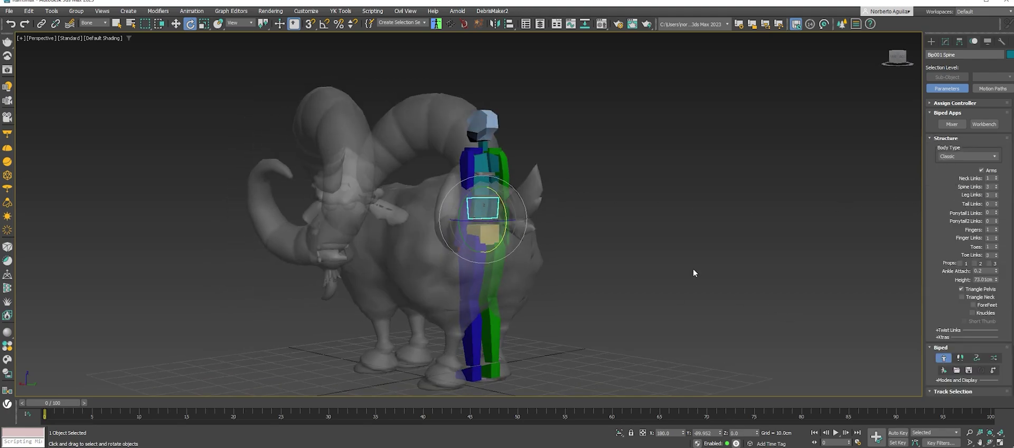
middle_click_drag(694, 272, 498, 197, "alt")
left_click_drag(509, 197, 418, 156)
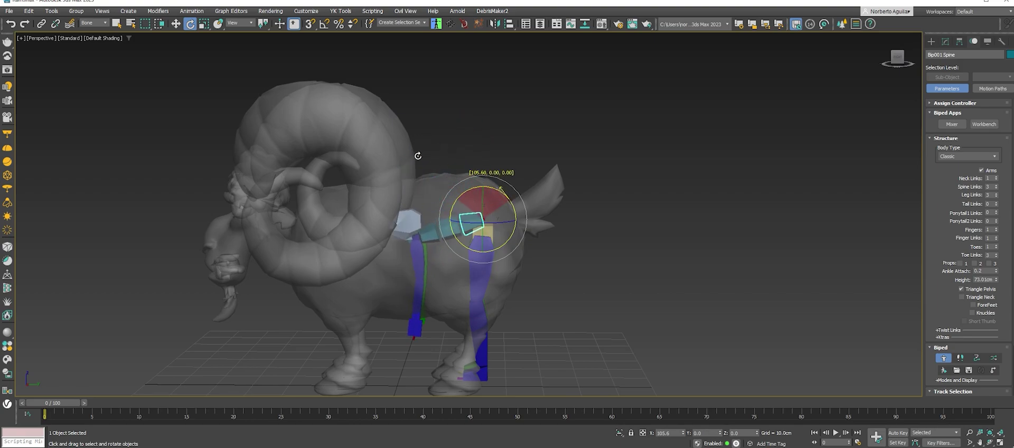
middle_click_drag(418, 156, 471, 218, "alt")
left_click_drag(500, 207, 459, 229)
Scale the Spine box wider and larger so it fills the ram's torso.
key("r")
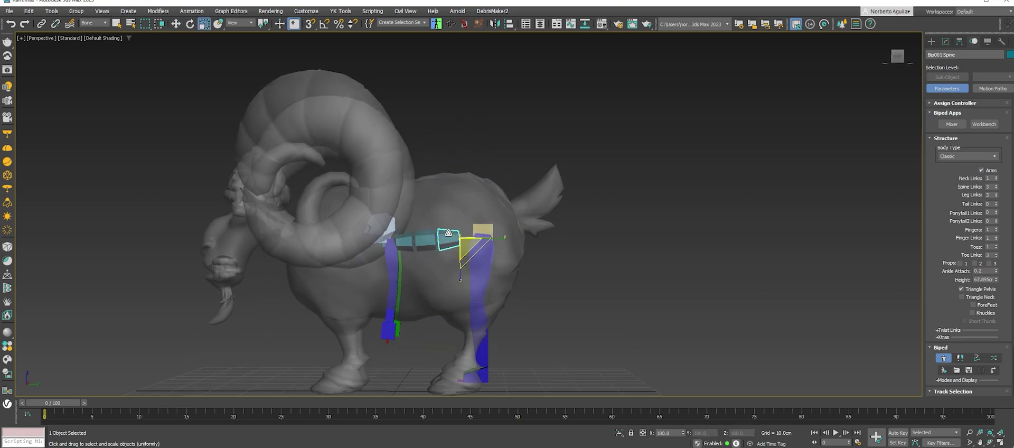
middle_click_drag(505, 231, 534, 275, "alt")
left_click_drag(465, 196, 497, 206)
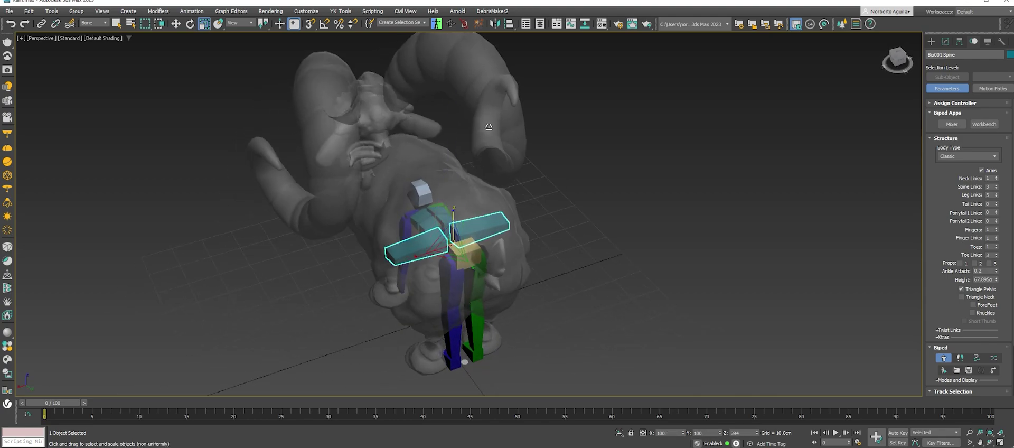
middle_click_drag(496, 206, 550, 248, "alt")
mouse_move(549, 249)
left_mouse_down()
mouse_move(574, 261)
mouse_move(573, 272)
left_mouse_up()
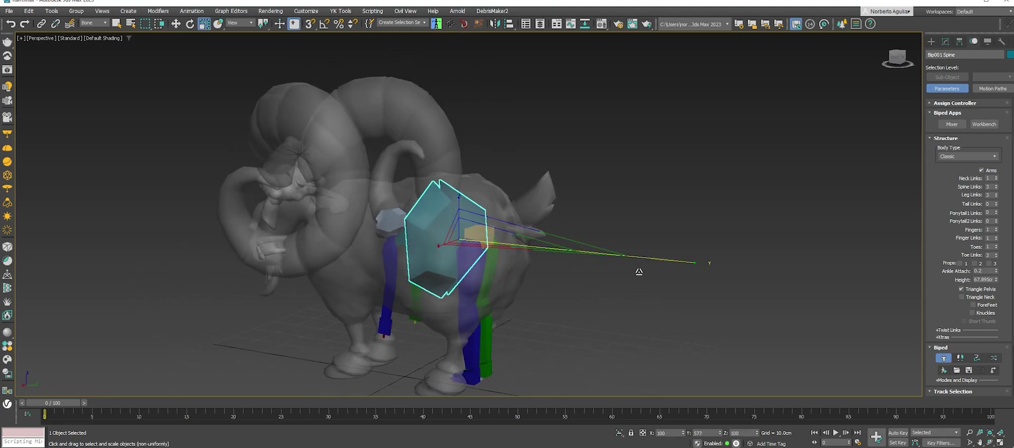
middle_click_drag(572, 271, 445, 233, "alt")
left_click_drag(430, 249, 429, 241)
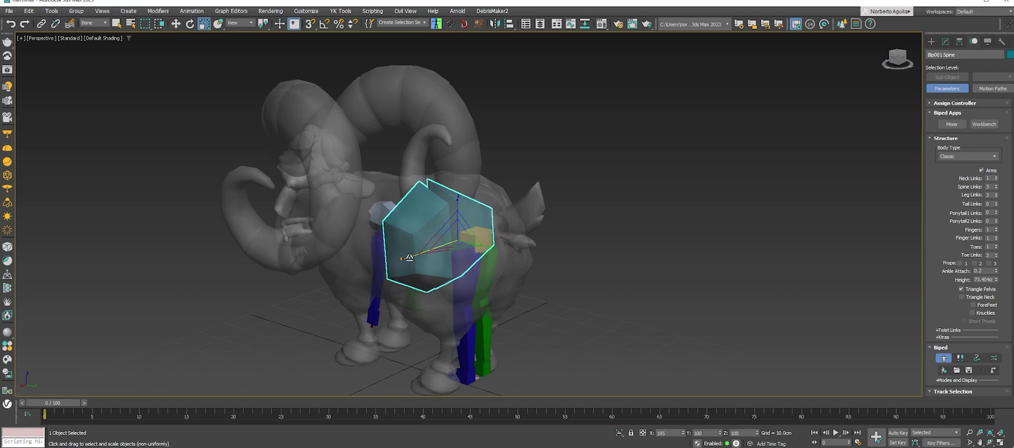
mouse_move(429, 240)
middle_mouse_down("alt")
mouse_move(401, 240)
mouse_move(403, 232)
middle_mouse_up("alt")
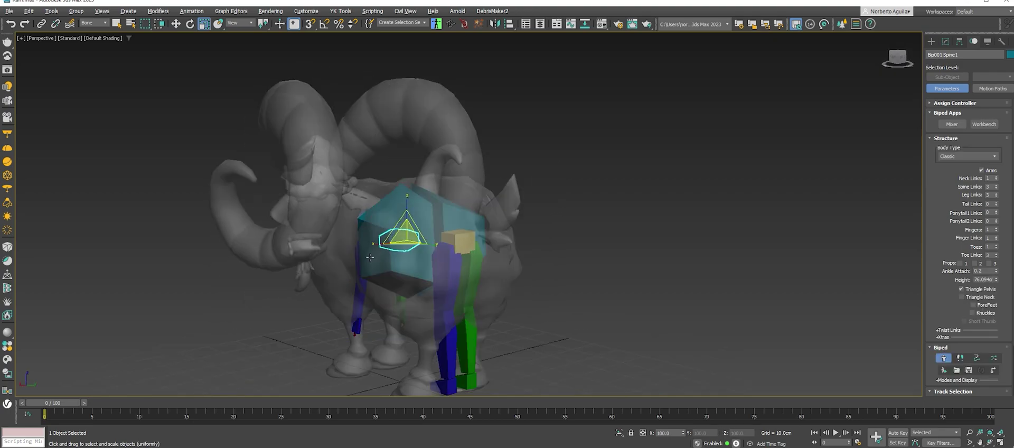
left_click_drag(403, 232, 385, 233)
middle_click_drag(386, 233, 381, 238, "alt")
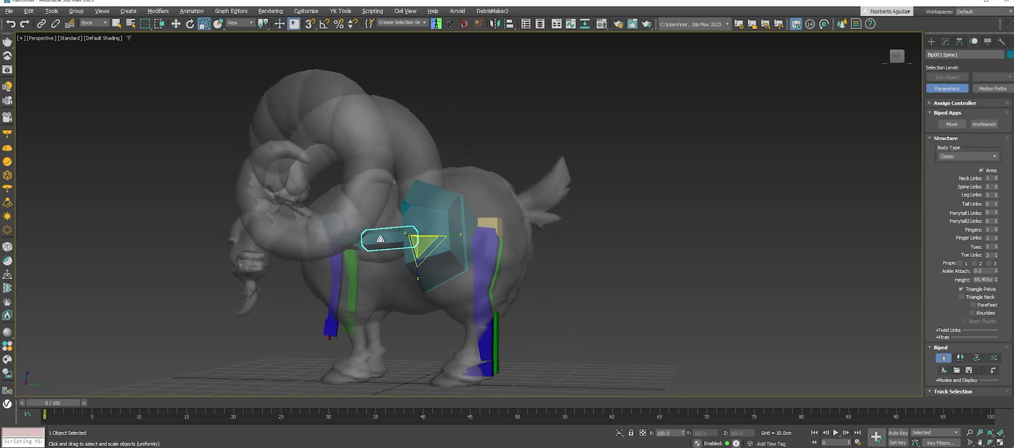
Resize the Spine1 box to fit the body.
middle_click_drag(419, 345, 427, 282, "alt")
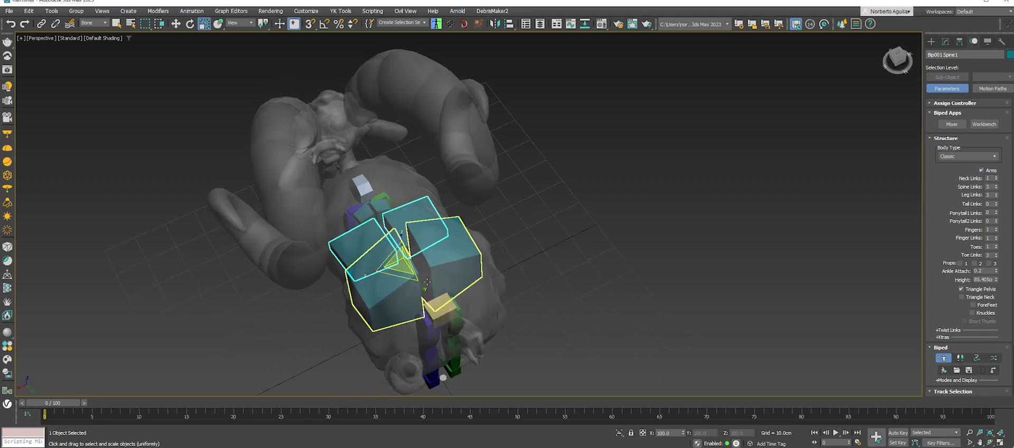
mouse_move(427, 282)
left_mouse_down()
mouse_move(468, 373)
mouse_move(465, 364)
left_mouse_up()
mouse_move(465, 364)
middle_mouse_down("alt")
mouse_move(454, 191)
mouse_move(372, 196)
middle_mouse_up("alt")
Enlarge the Spine2 box in the chest, adjusting its height with non-uniform scaling.
left_click(454, 191)
mouse_move(377, 164)
middle_mouse_down("alt")
mouse_move(414, 222)
mouse_move(438, 190)
mouse_move(423, 155)
mouse_move(378, 169)
middle_mouse_up("alt")
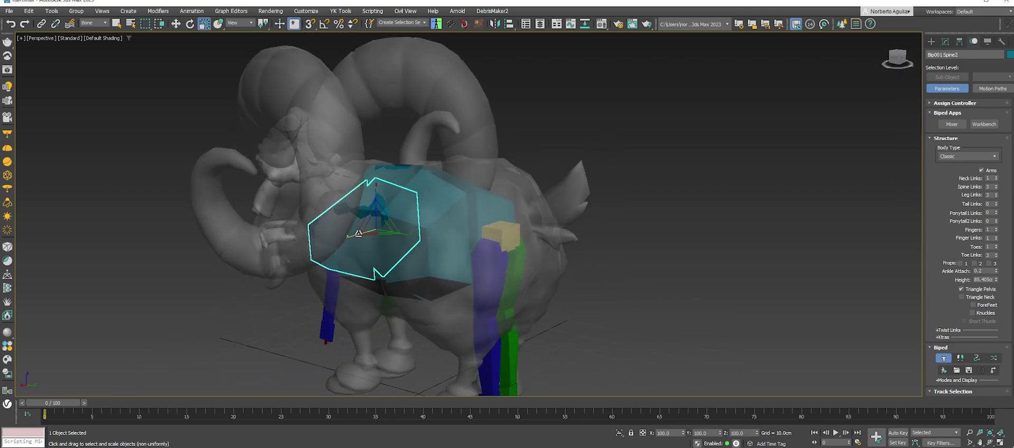
left_click_drag(358, 233, 362, 226)
middle_click_drag(363, 226, 332, 233, "alt")
key("r")
left_click_drag(363, 229, 358, 227)
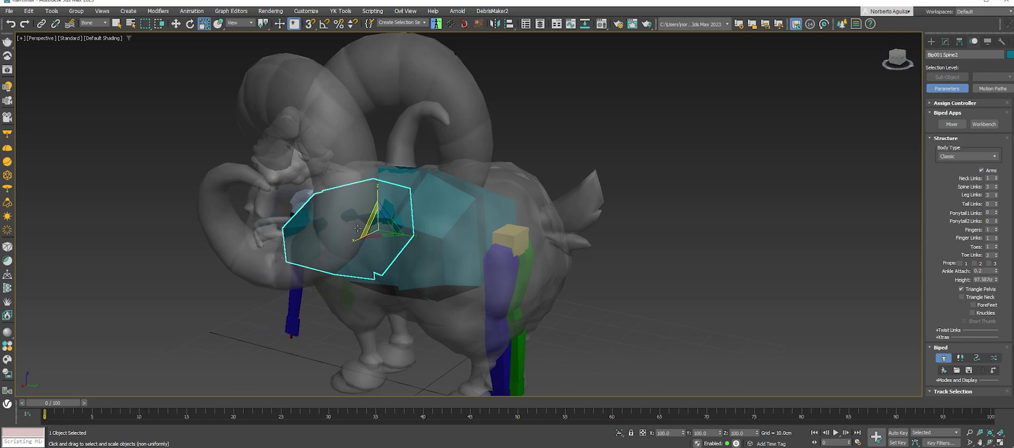
middle_click_drag(358, 228, 384, 191, "alt")
key("r")
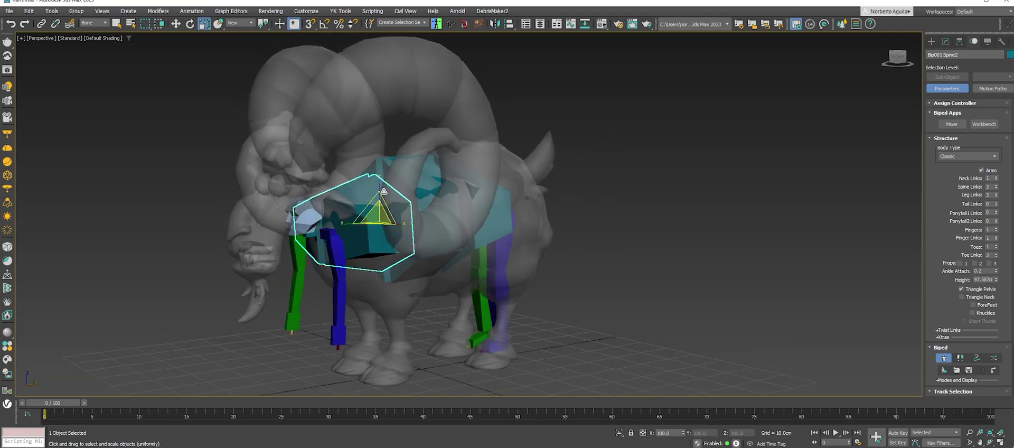
key("r")
left_click_drag(384, 190, 379, 188)
mouse_move(406, 211)
middle_mouse_down("alt")
mouse_move(391, 186)
mouse_move(317, 219)
mouse_move(340, 214)
mouse_move(338, 200)
mouse_move(356, 235)
mouse_move(369, 214)
mouse_move(505, 208)
mouse_move(429, 198)
middle_mouse_up("alt")
Rotate the left clavicle and arm downward into the front leg.
left_click(313, 227)
scroll(319, 229, "up", 2)
key("e")
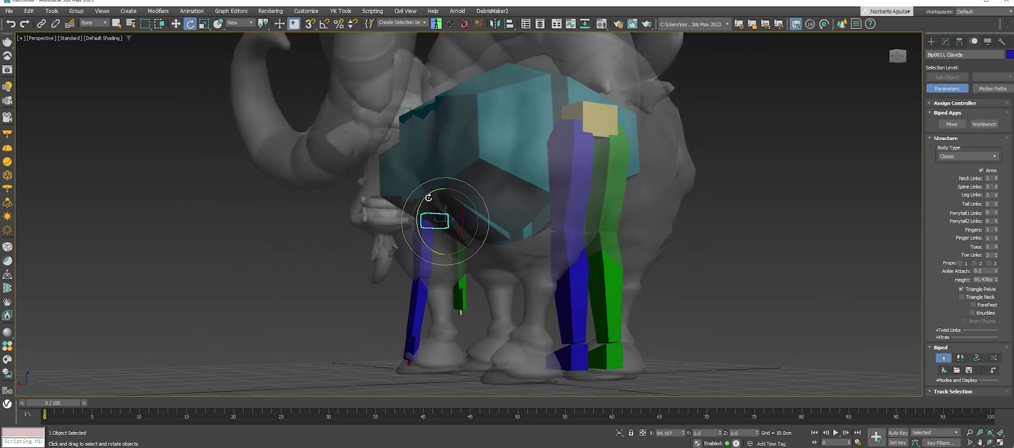
left_click_drag(428, 197, 424, 199)
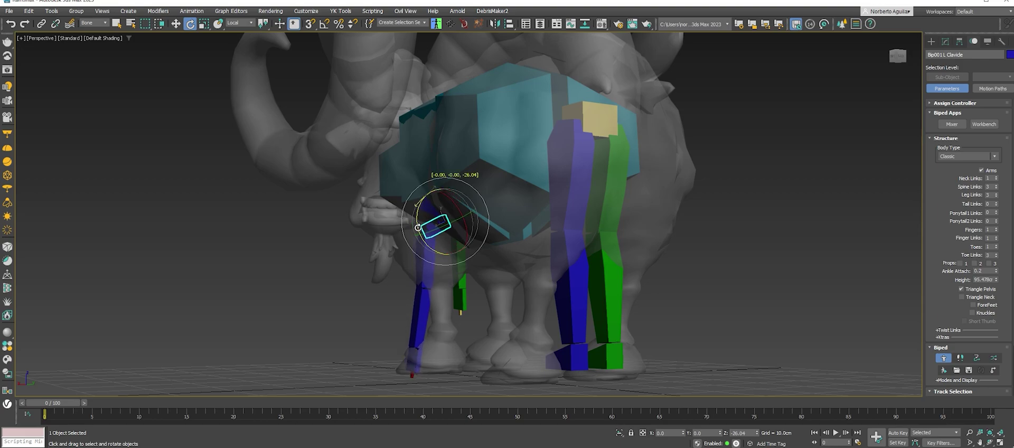
middle_click_drag(418, 227, 541, 223, "alt")
key("w")
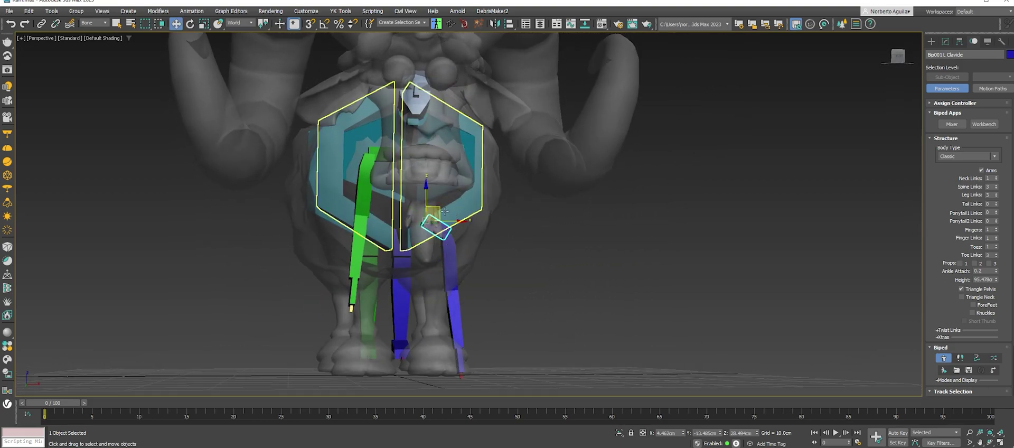
mouse_move(445, 211)
middle_mouse_down("alt")
mouse_move(473, 218)
mouse_move(467, 232)
middle_mouse_up("alt")
key("e")
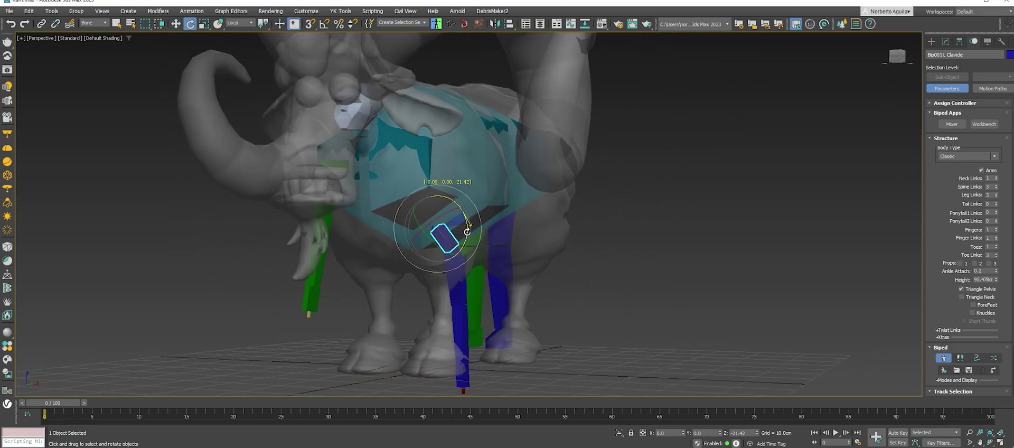
left_click_drag(467, 232, 462, 260)
Enlarge the left clavicle box and tilt it slightly around Z.
key("r")
mouse_move(449, 245)
middle_mouse_down("alt")
mouse_move(480, 247)
mouse_move(476, 236)
middle_mouse_up("alt")
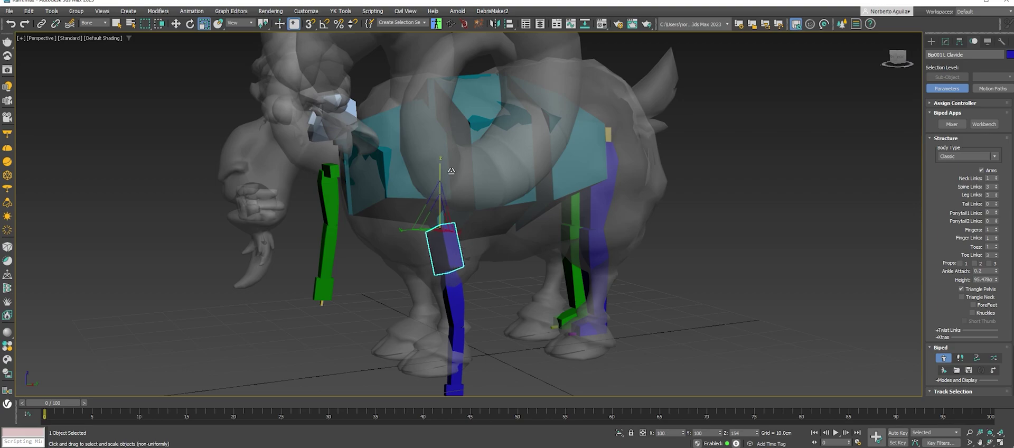
left_click_drag(442, 232, 457, 240)
middle_click_drag(458, 241, 501, 273, "alt")
key("e")
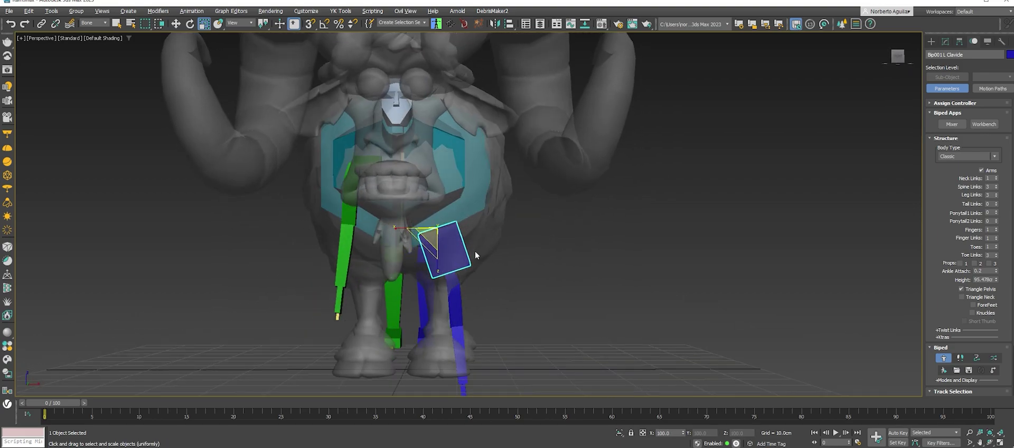
left_click_drag(464, 227, 466, 215)
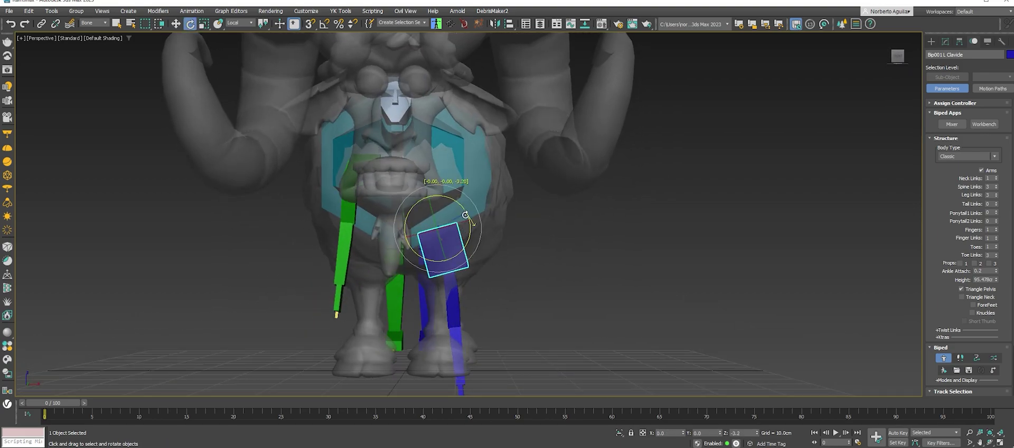
Reselect the left clavicle from a front view of the legs, undoing an extra Z tilt.
left_click(459, 382)
middle_click_drag(460, 382, 472, 312, "alt")
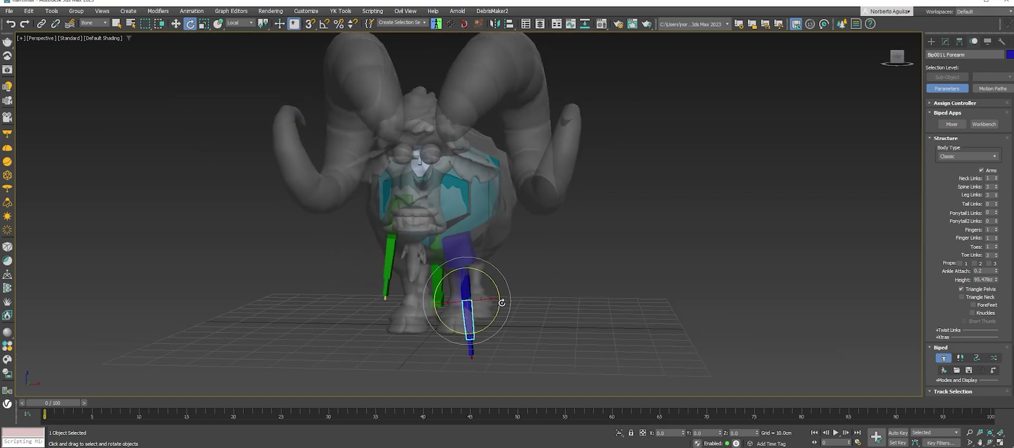
scroll(504, 296, "up", 5)
scroll(481, 291, "up", 3)
scroll(476, 293, "up", 3)
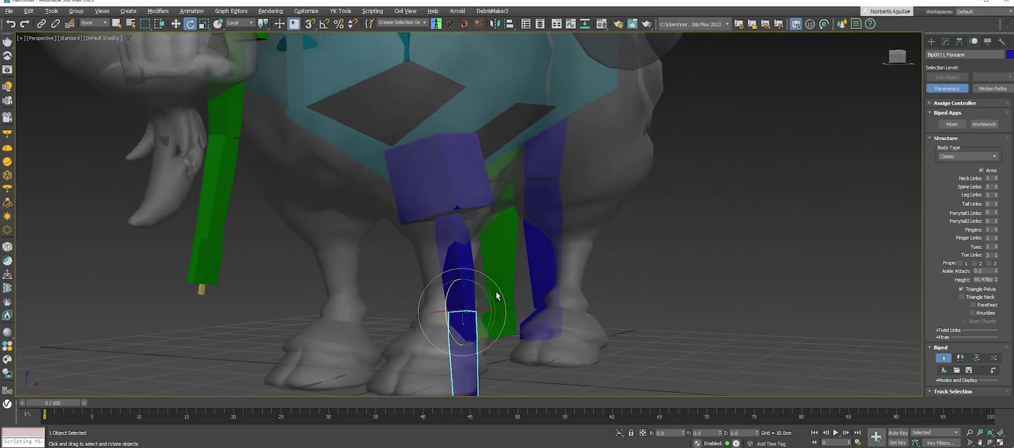
middle_click_drag(496, 296, 465, 222, "alt")
left_click(463, 198)
left_click_drag(468, 144, 465, 146)
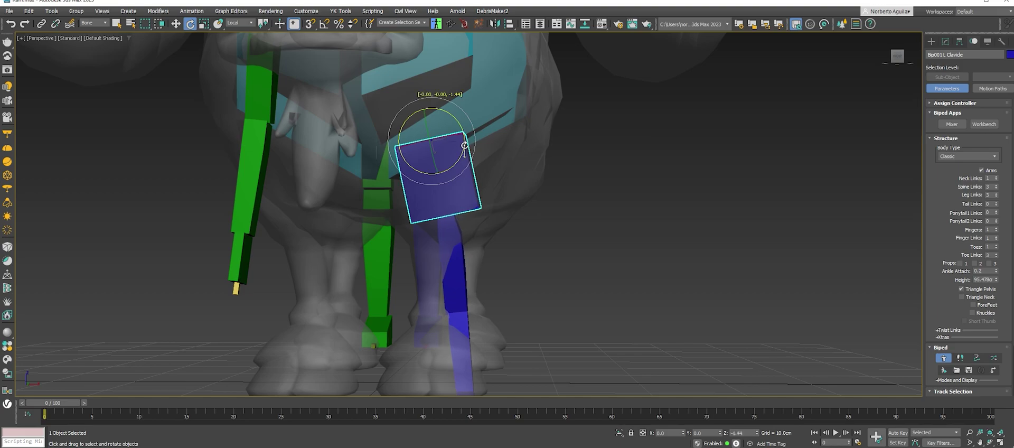
key("ctrl+z")
key("r")
middle_click_drag(482, 143, 507, 209, "alt")
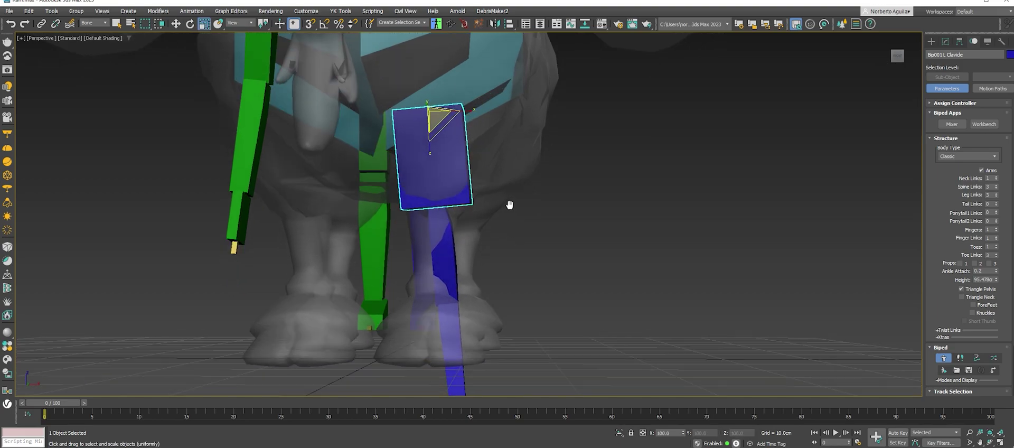
Select the left upper arm and scale it shorter.
key("Page_Down")
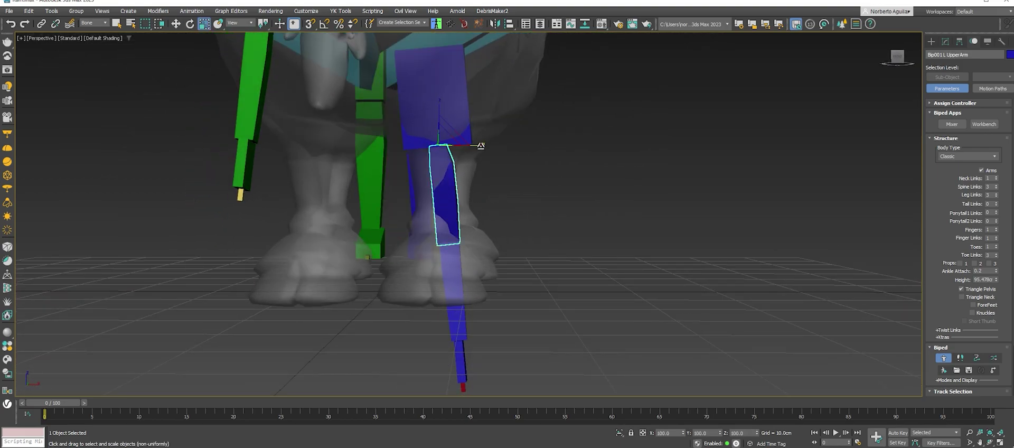
middle_click_drag(555, 199, 484, 204, "alt")
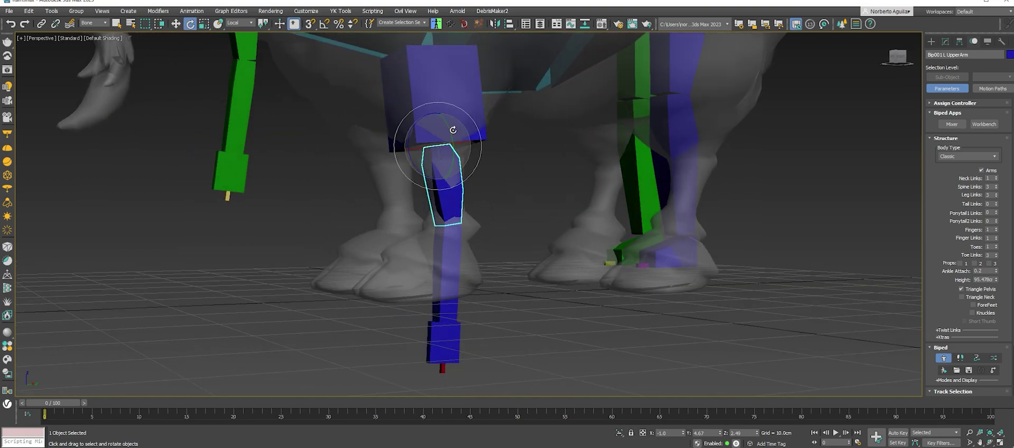
mouse_move(445, 138)
middle_mouse_down("alt")
mouse_move(527, 191)
mouse_move(476, 175)
middle_mouse_up("alt")
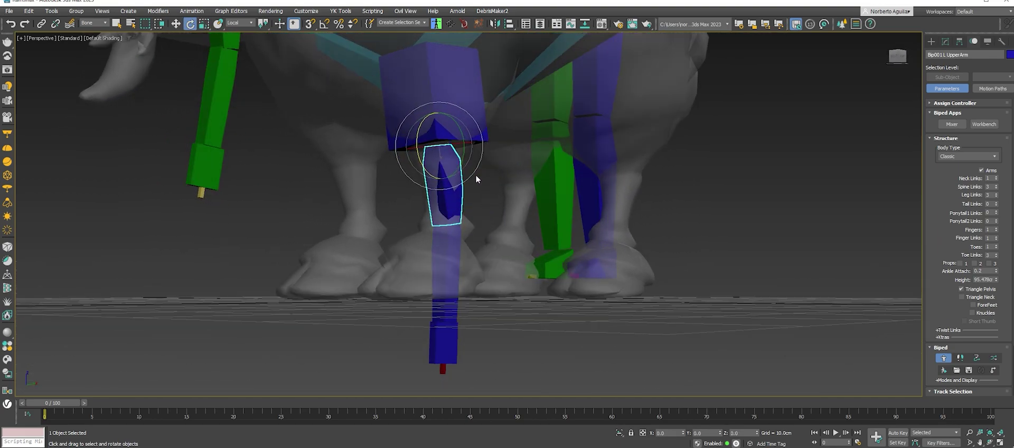
key("r")
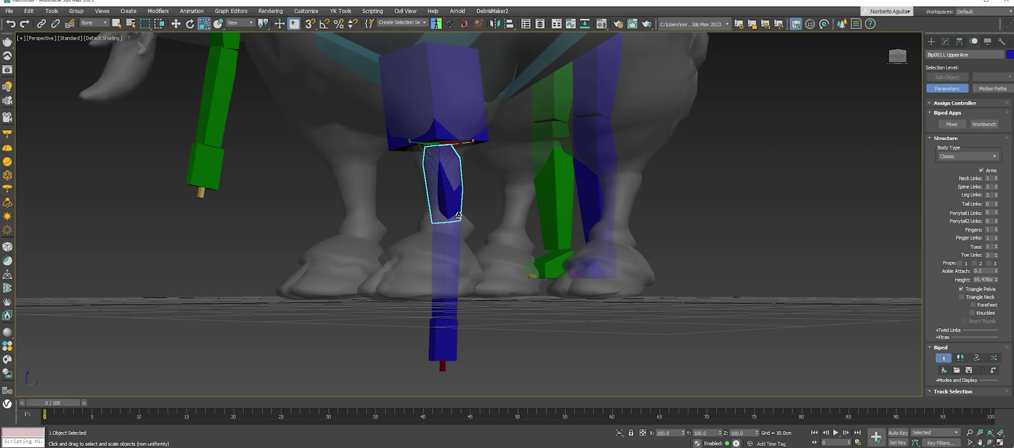
left_click_drag(475, 218, 426, 231)
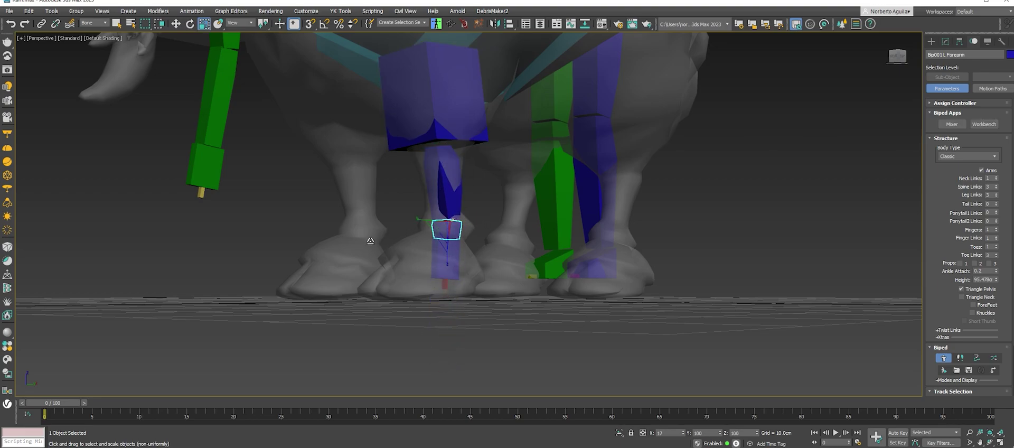
Tilt the left hand bone diagonally into the hoof.
key("e")
key("w")
left_click(449, 257)
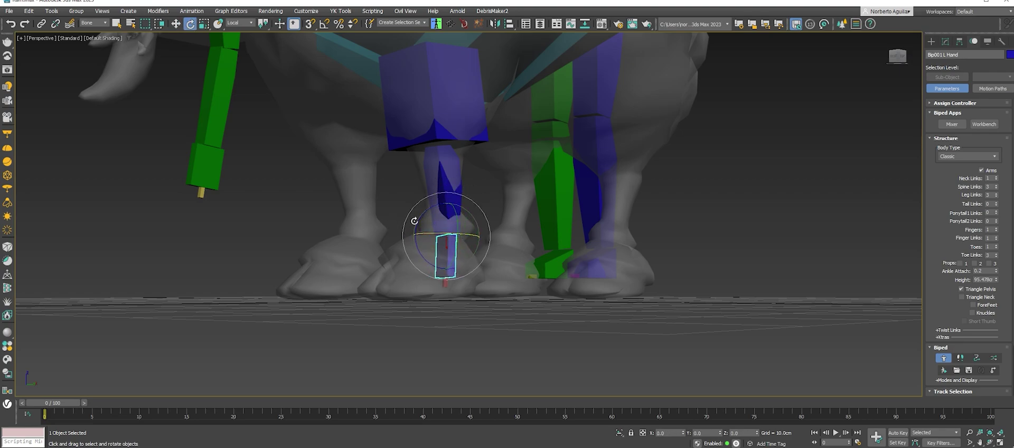
left_click_drag(414, 224, 478, 243)
mouse_move(477, 243)
middle_mouse_down("alt")
mouse_move(463, 236)
mouse_move(457, 266)
middle_mouse_up("alt")
Lengthen and widen the left hand bone to fill the hoof, then rotate it level.
key("w")
key("r")
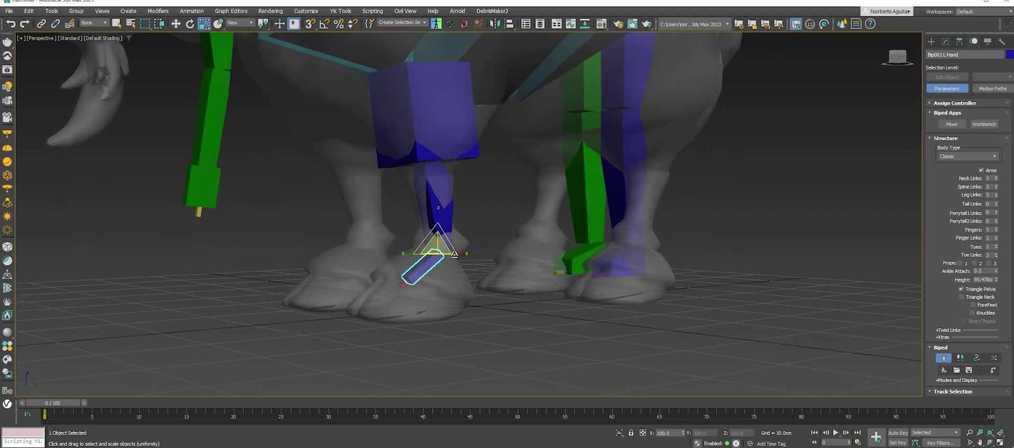
scroll(460, 261, "up", 3)
middle_click_drag(453, 248, 435, 261, "alt")
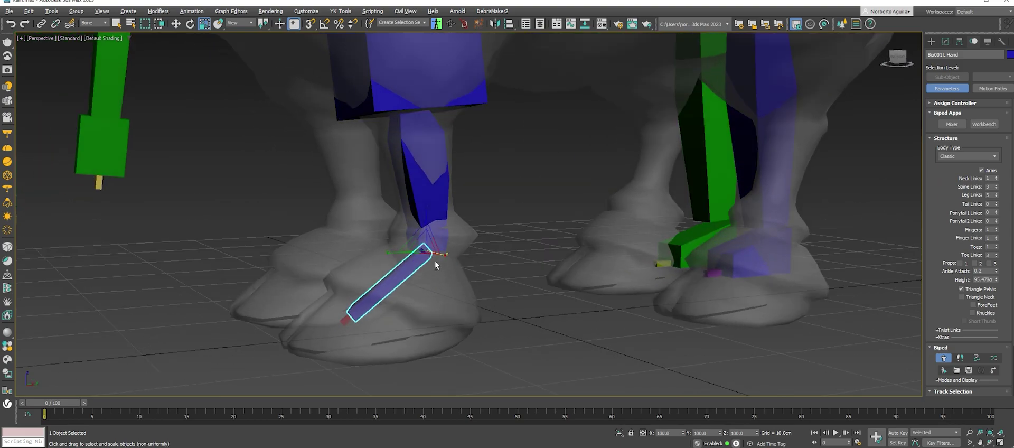
mouse_move(435, 261)
left_mouse_down()
mouse_move(430, 208)
mouse_move(442, 163)
left_mouse_up()
middle_click_drag(442, 163, 402, 254, "alt")
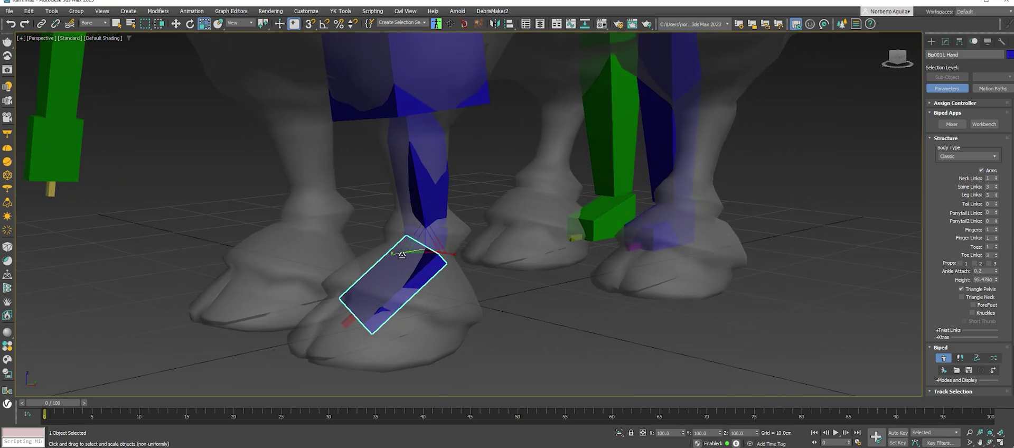
left_click_drag(402, 253, 224, 269)
middle_click_drag(223, 269, 402, 254, "alt")
key("e")
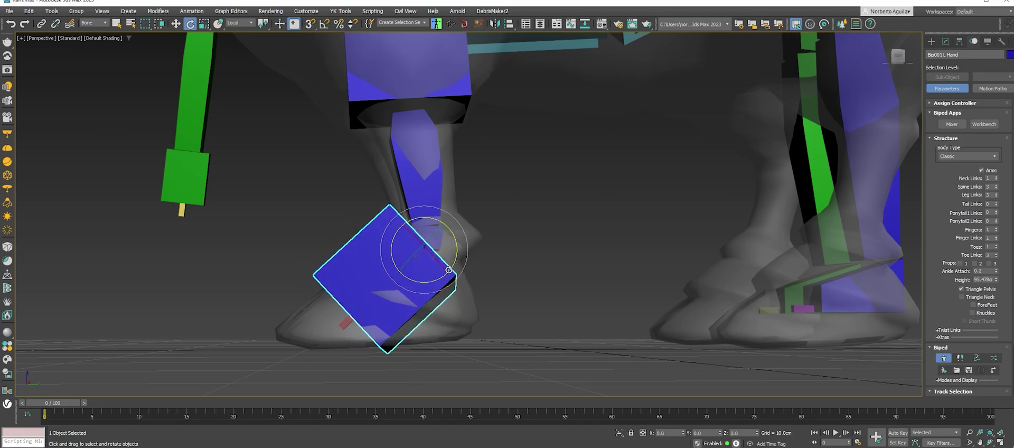
middle_click_drag(449, 251, 459, 285, "alt")
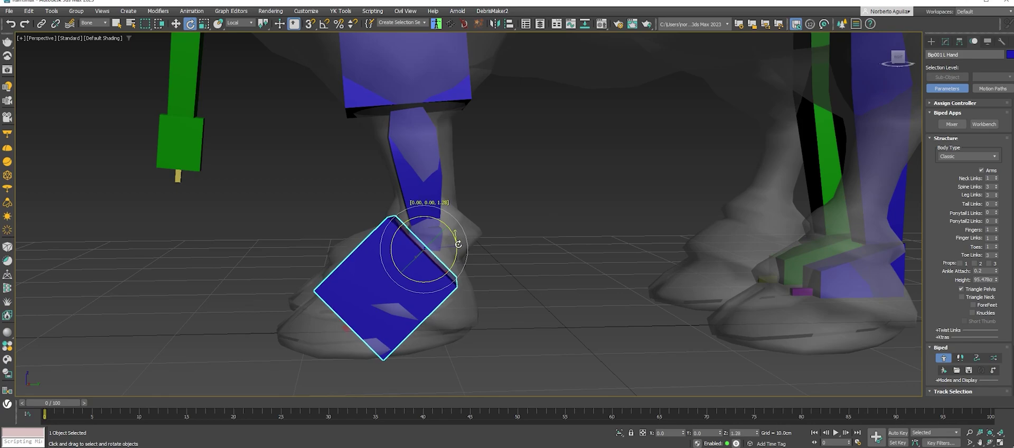
middle_click_drag(459, 243, 539, 246, "alt")
left_click_drag(419, 233, 412, 235)
Rotate Bip001 L Clavicle upright about Z, easing it back slightly.
key("w")
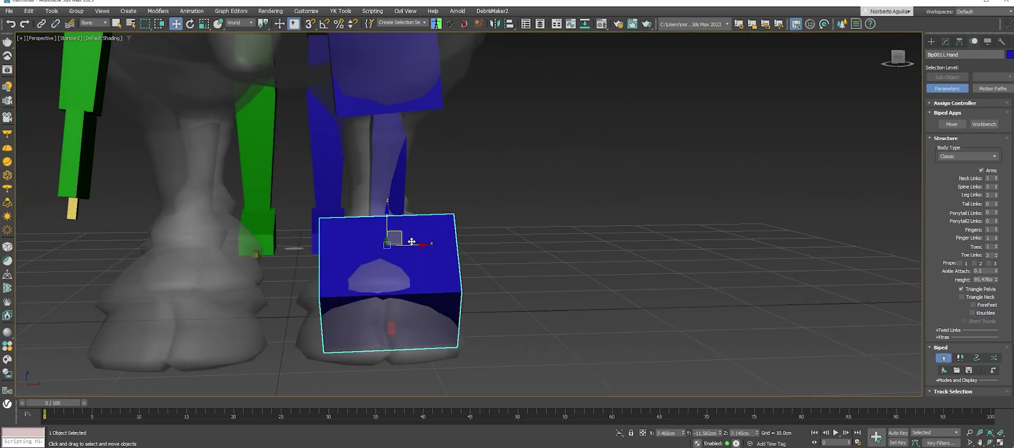
left_click(398, 152)
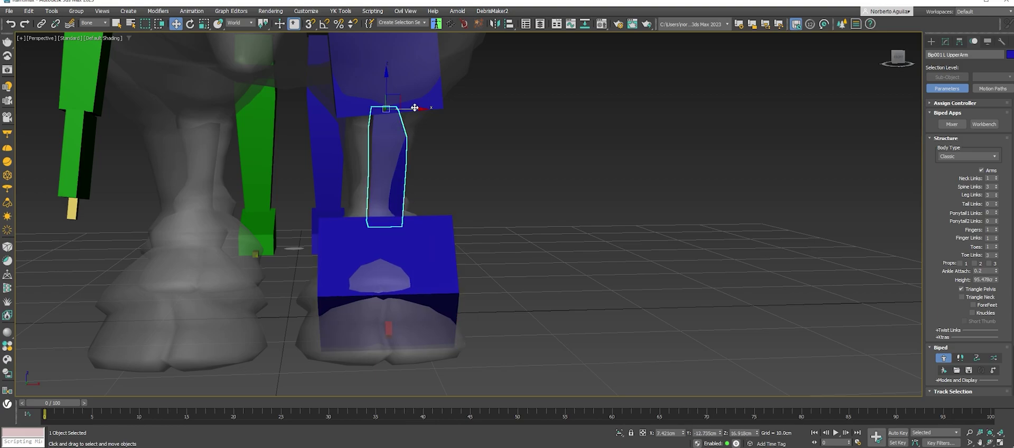
middle_click_drag(416, 110, 424, 96, "alt")
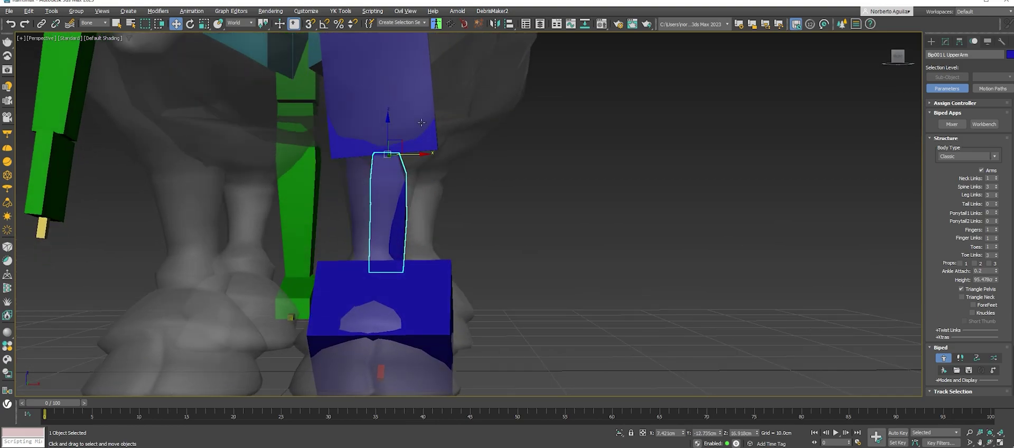
left_click(423, 95)
key("e")
scroll(419, 149, "down", 3)
scroll(423, 145, "down", 2)
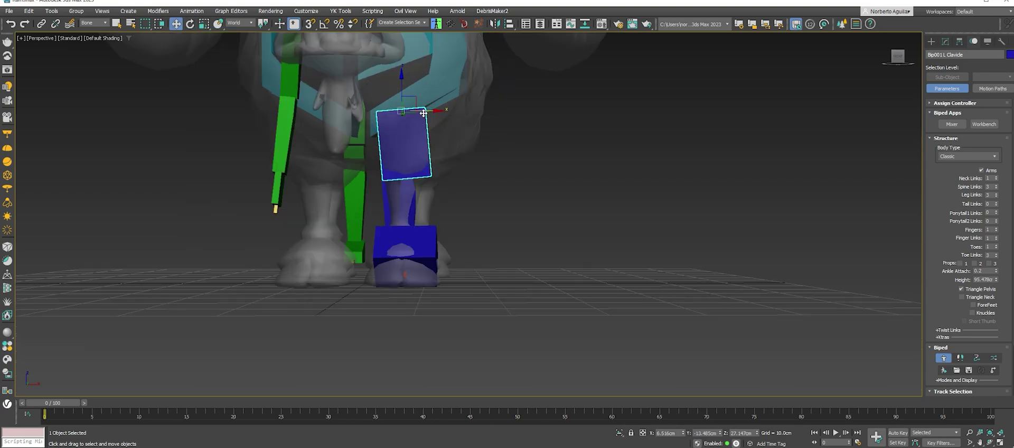
left_click_drag(441, 130, 448, 146)
middle_click_drag(448, 146, 396, 151, "alt")
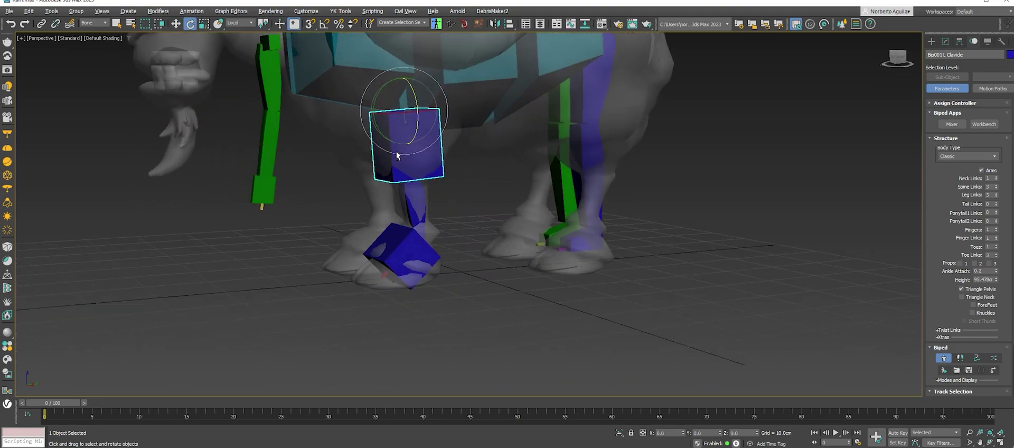
left_click_drag(415, 127, 417, 129)
middle_click_drag(417, 132, 464, 170, "alt")
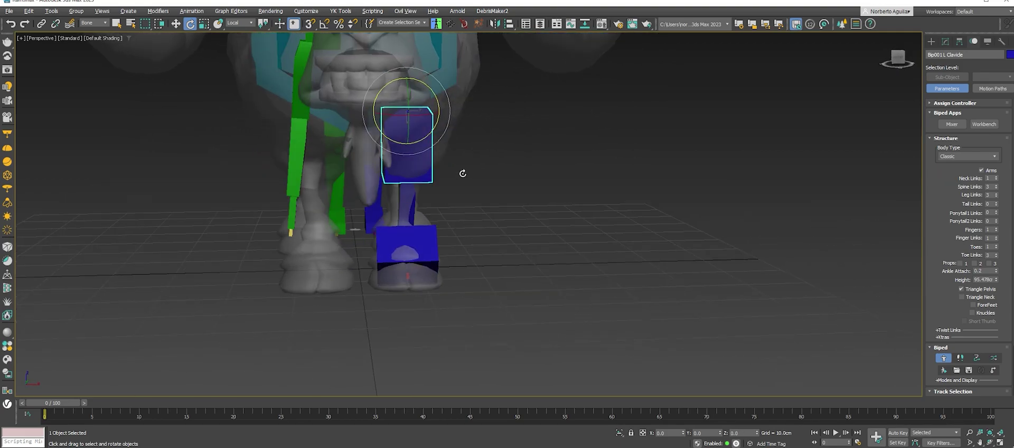
Move and tilt the L Hand box down inside the front hoof, checking from low angles.
scroll(433, 232, "up", 5)
left_click(433, 256)
key("w")
left_click_drag(432, 256, 444, 258)
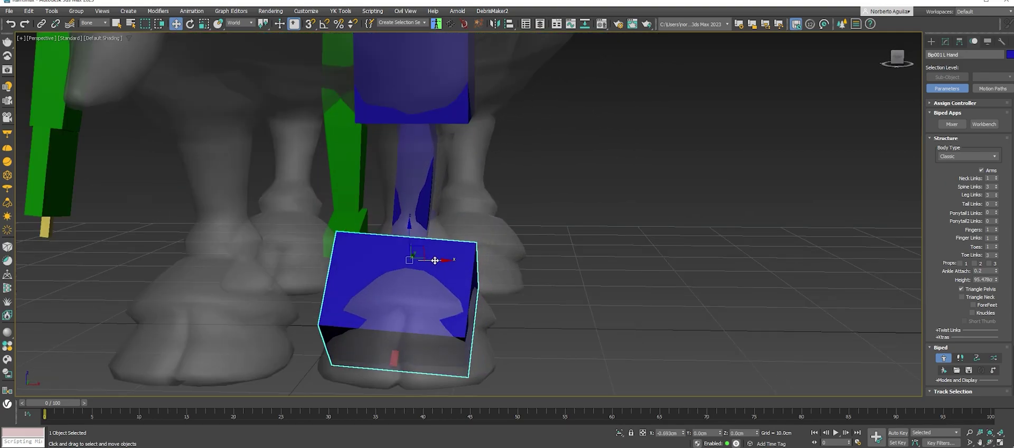
mouse_move(444, 258)
middle_mouse_down("alt")
mouse_move(428, 232)
mouse_move(447, 255)
middle_mouse_up("alt")
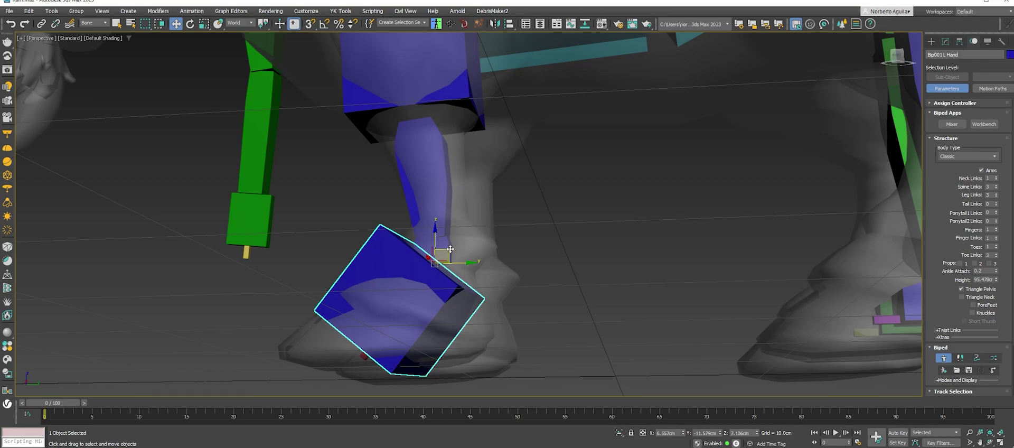
left_click_drag(450, 251, 453, 247)
middle_click_drag(453, 247, 535, 257, "alt")
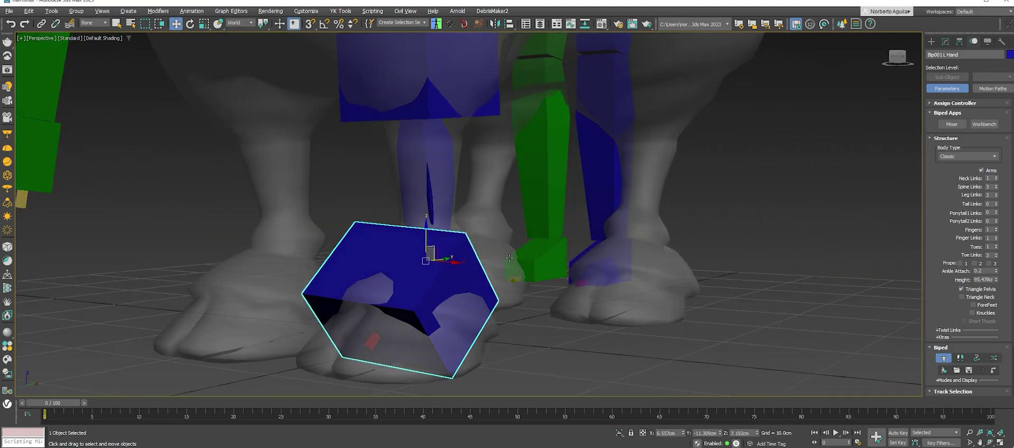
left_click(414, 140)
mouse_move(415, 141)
middle_mouse_down("alt")
mouse_move(443, 202)
mouse_move(491, 237)
mouse_move(468, 239)
mouse_move(539, 243)
middle_mouse_up("alt")
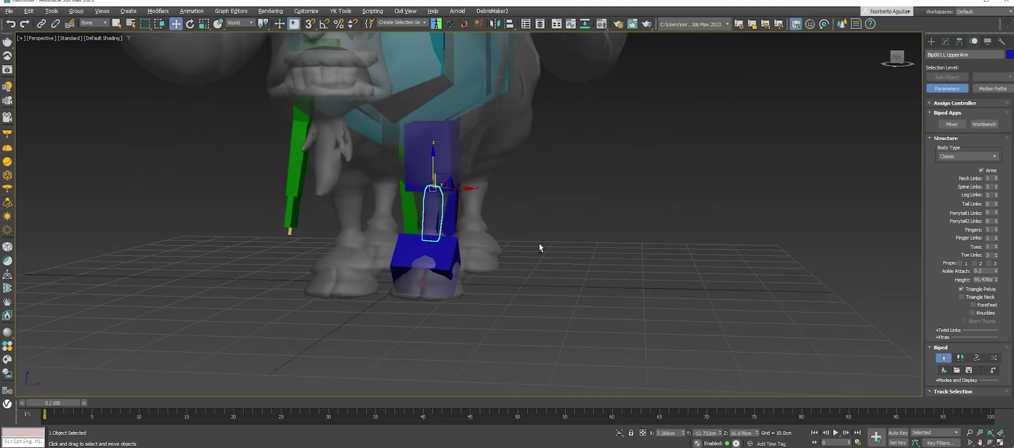
scroll(539, 242, "up", 3)
mouse_move(515, 270)
middle_mouse_down("alt")
mouse_move(425, 255)
mouse_move(491, 267)
mouse_move(381, 303)
middle_mouse_up("alt")
With L Finger0 selected, set the Biped Structure finger count to 2.
scroll(381, 302, "up", 5)
left_click(381, 302)
scroll(381, 302, "down", 5)
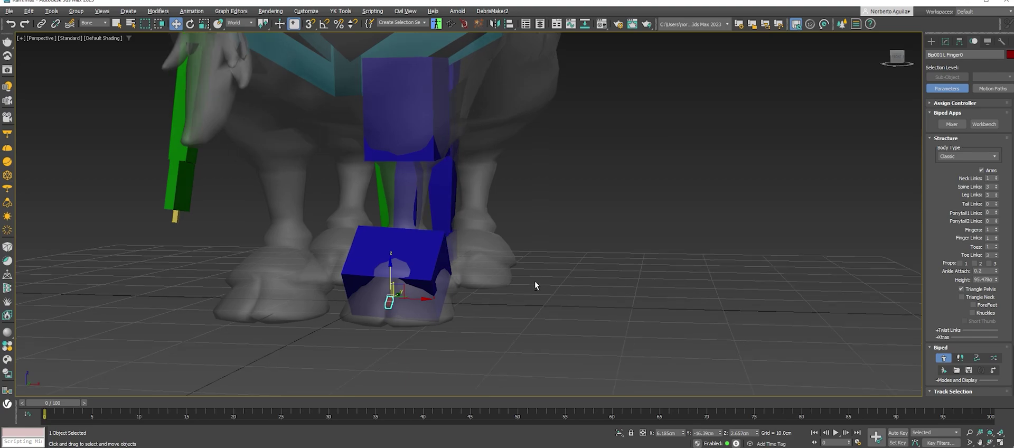
middle_click_drag(534, 281, 615, 290, "alt")
left_click(997, 228)
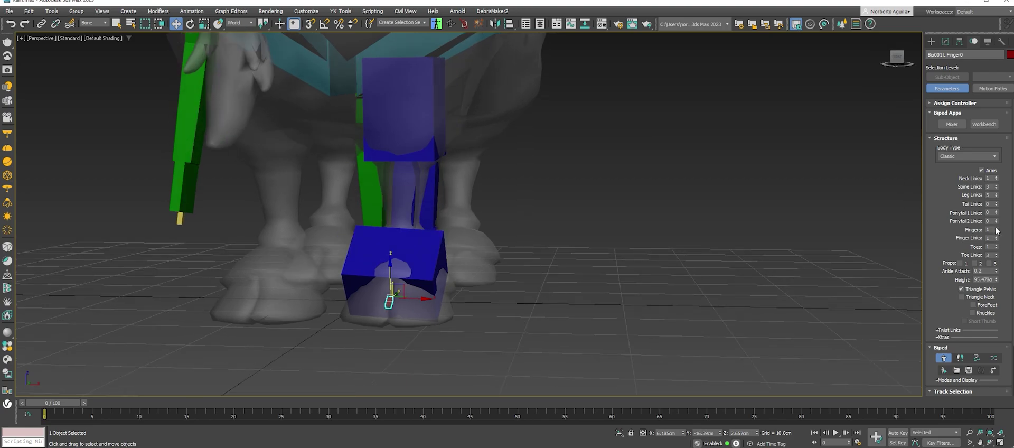
mouse_move(402, 269)
middle_mouse_down("alt")
mouse_move(333, 279)
mouse_move(768, 278)
mouse_move(899, 254)
middle_mouse_up("alt")
left_click(997, 231)
left_click(996, 227)
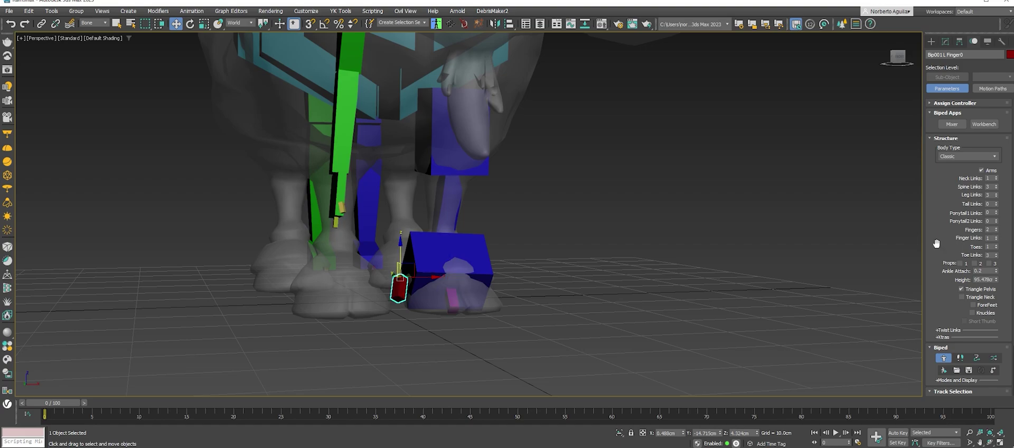
Move the red Finger0 box into the hoof tip and rotate it upright.
scroll(409, 299, "up", 3)
scroll(410, 299, "up", 3)
middle_click_drag(410, 299, 383, 274, "alt")
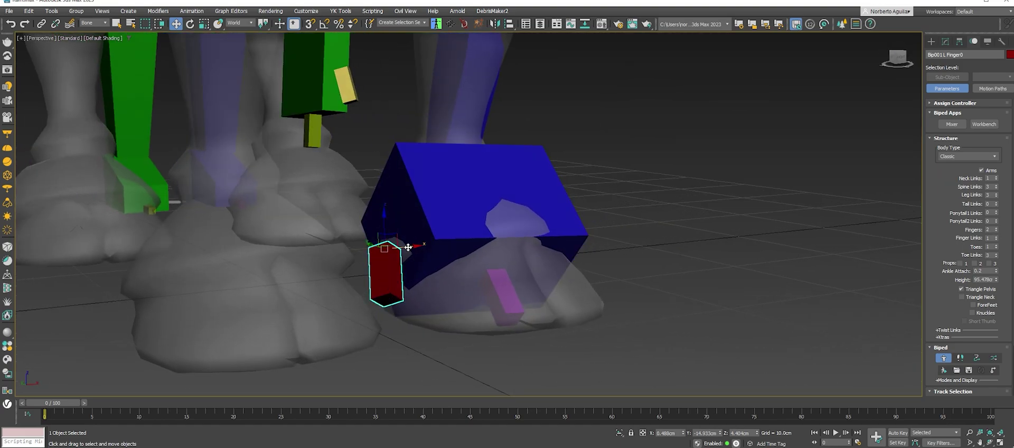
middle_click_drag(403, 240, 458, 239, "alt")
left_click_drag(458, 239, 449, 275)
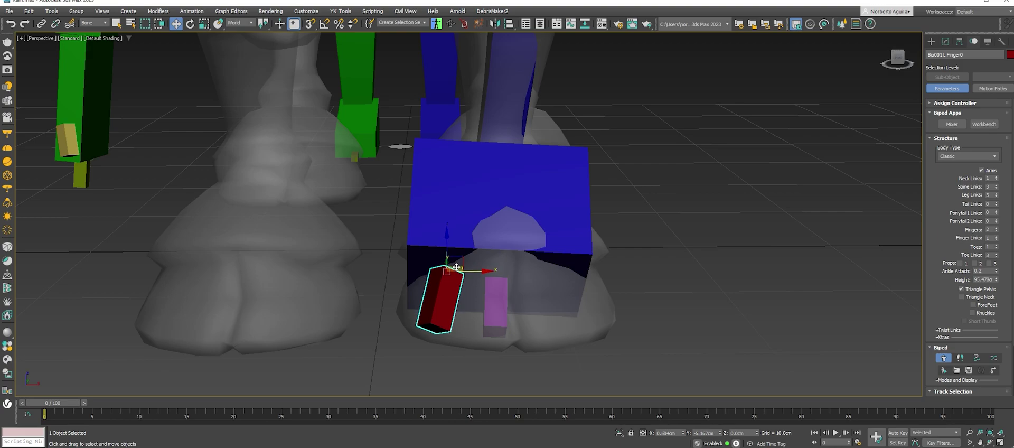
middle_click_drag(449, 275, 465, 265, "alt")
left_click_drag(464, 264, 497, 296)
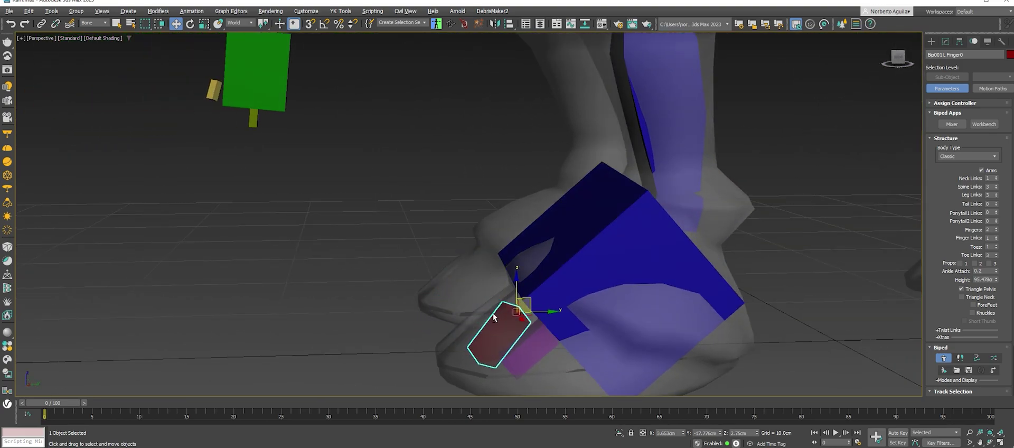
middle_click_drag(497, 296, 507, 295, "alt")
key("e")
left_click_drag(507, 294, 528, 329)
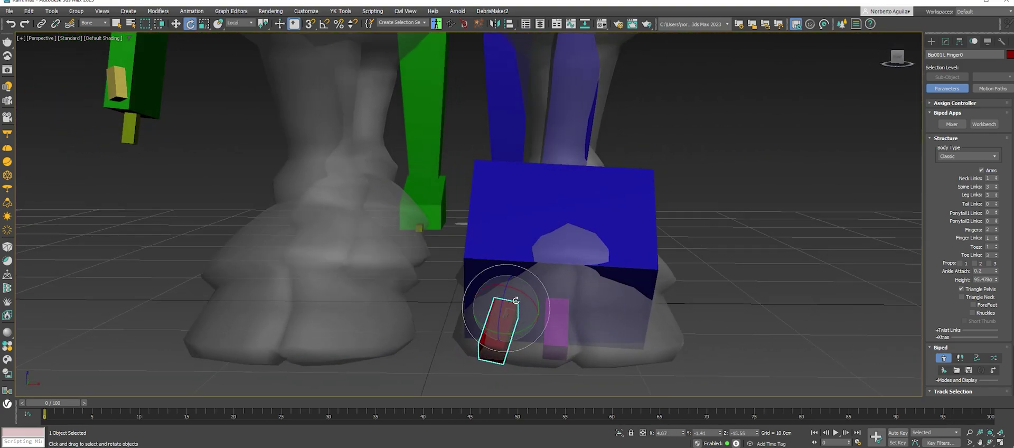
middle_click_drag(564, 320, 558, 328, "alt")
Move the purple second finger box right, tilt it along the hoof, and scale it into a large cube.
left_click(556, 329)
key("w")
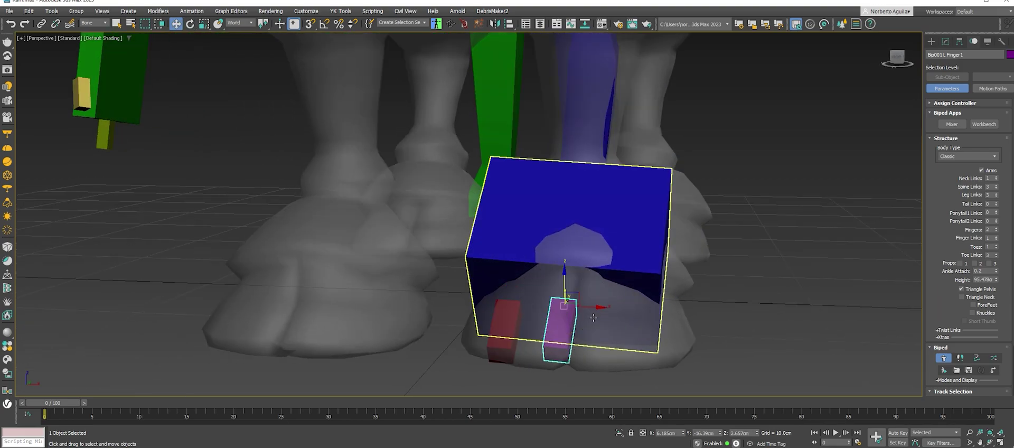
left_click_drag(555, 325, 624, 315)
middle_click_drag(624, 314, 682, 296, "alt")
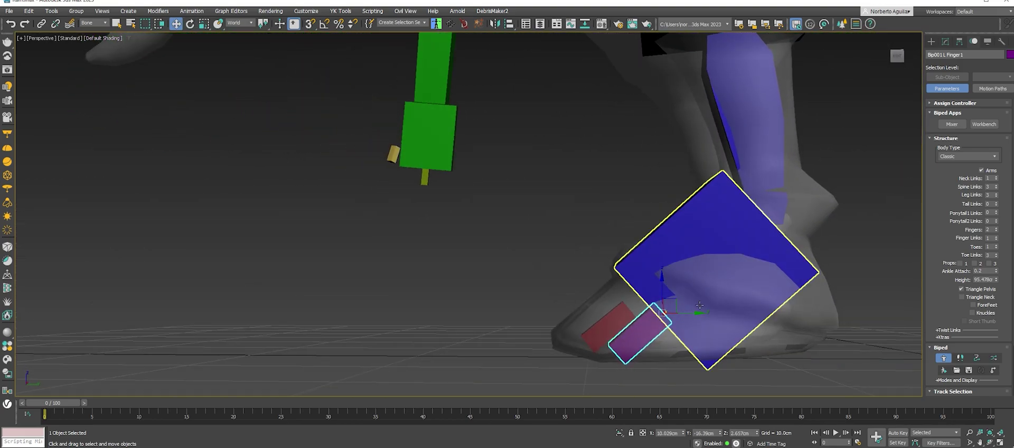
key("e")
left_click_drag(682, 296, 687, 290)
key("r")
mouse_move(686, 290)
middle_mouse_down("alt")
mouse_move(650, 295)
mouse_move(680, 301)
middle_mouse_up("alt")
left_click_drag(640, 269, 649, 346)
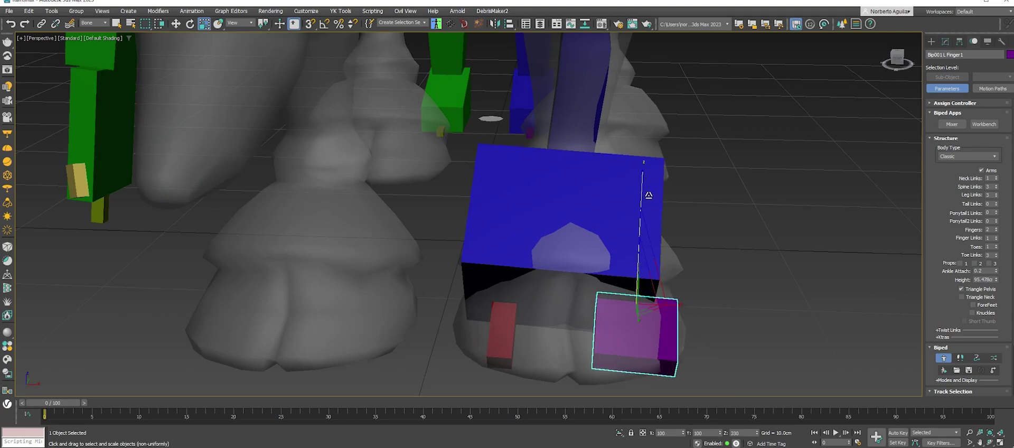
Shift the purple box up and left, tilt it to the hoof's slope, and widen it.
middle_click_drag(649, 346, 659, 330, "alt")
key("e")
left_click_drag(660, 330, 672, 325)
middle_click_drag(672, 325, 681, 303, "alt")
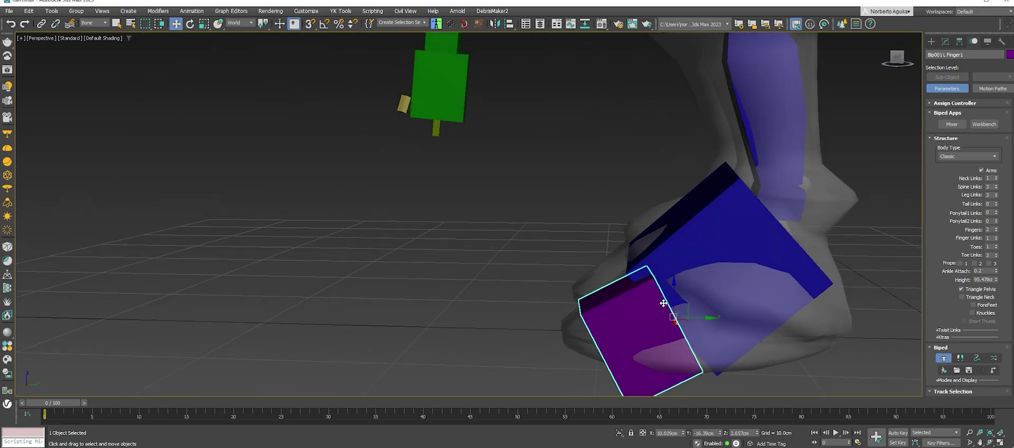
key("w")
mouse_move(680, 303)
left_mouse_down()
mouse_move(671, 290)
mouse_move(679, 280)
left_mouse_up()
key("e")
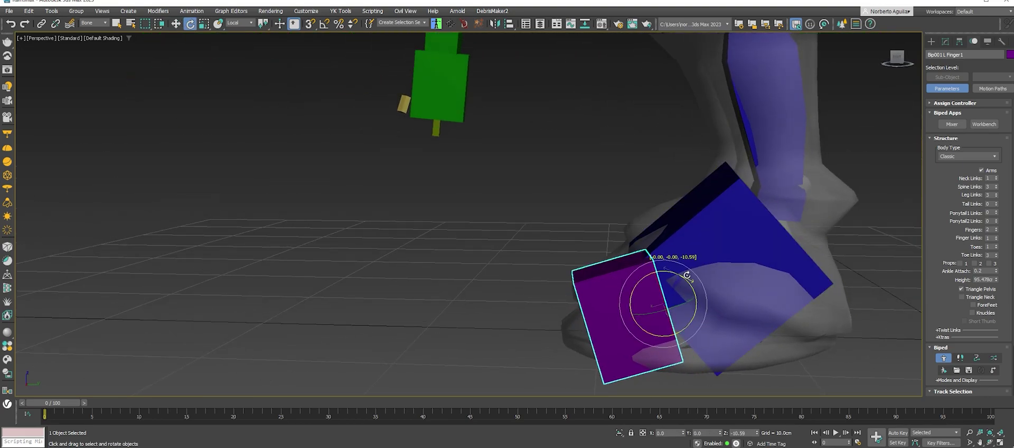
key("r")
mouse_move(679, 280)
middle_mouse_down("alt")
mouse_move(603, 284)
mouse_move(646, 273)
middle_mouse_up("alt")
left_click_drag(628, 295, 661, 300)
key("e")
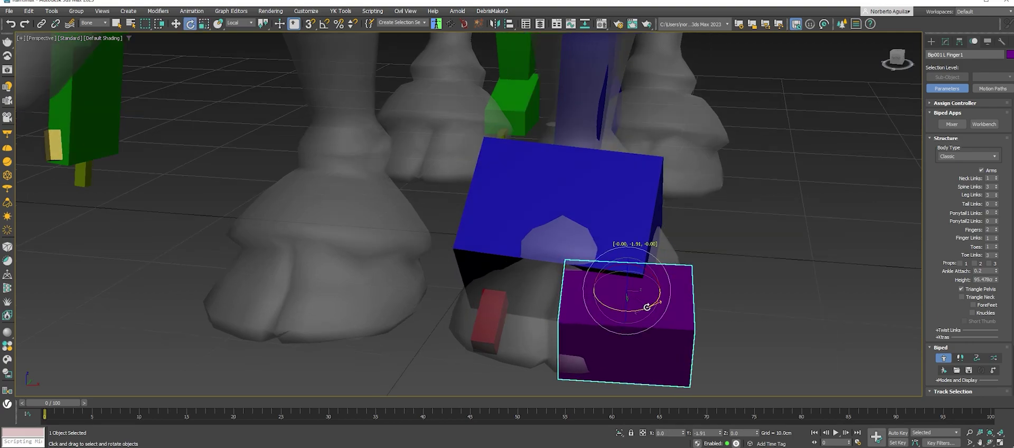
mouse_move(646, 316)
middle_mouse_down("alt")
mouse_move(640, 284)
mouse_move(584, 294)
middle_mouse_up("alt")
left_click(473, 316)
Scale the red finger box much wider and taller, checking the fit with See-Through.
key("r")
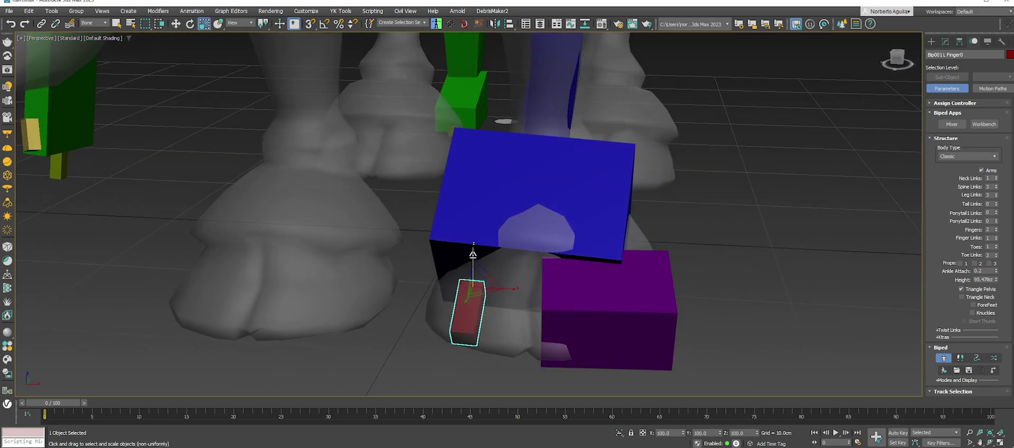
left_click_drag(472, 238, 499, 124)
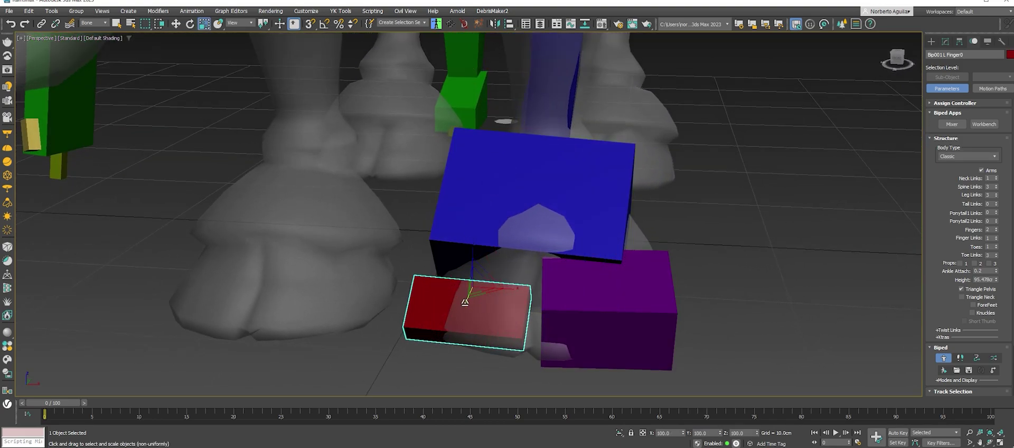
mouse_move(465, 294)
left_mouse_down()
mouse_move(517, 300)
mouse_move(515, 283)
left_mouse_up()
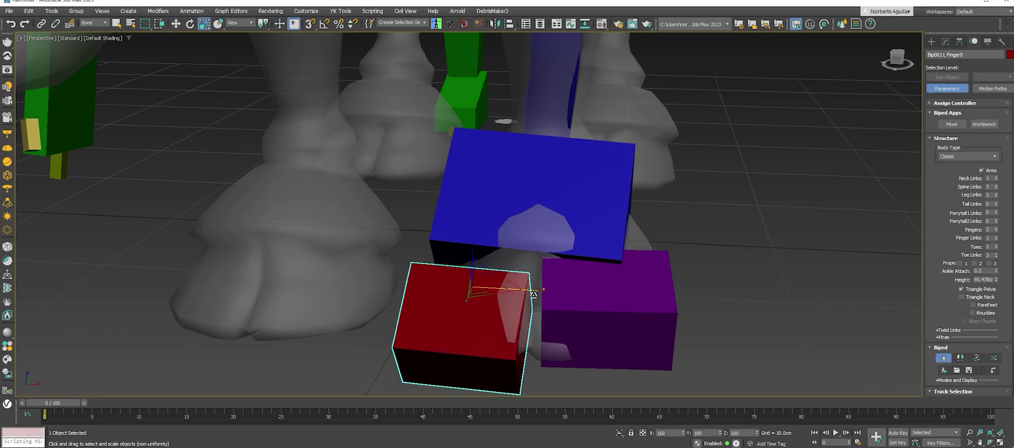
key("w")
key("alt+x")
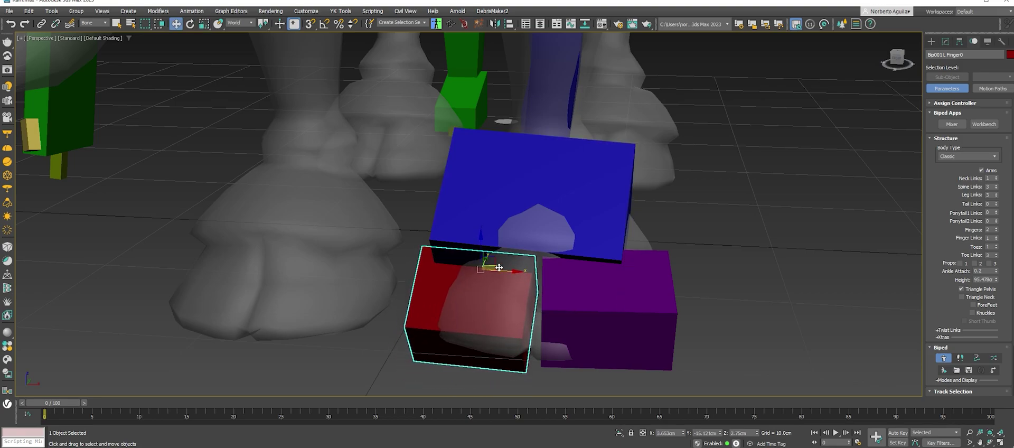
middle_click_drag(479, 277, 444, 269, "alt")
key("alt+x")
Lower and rotate the red box to match the hoof beside the purple box.
key("e")
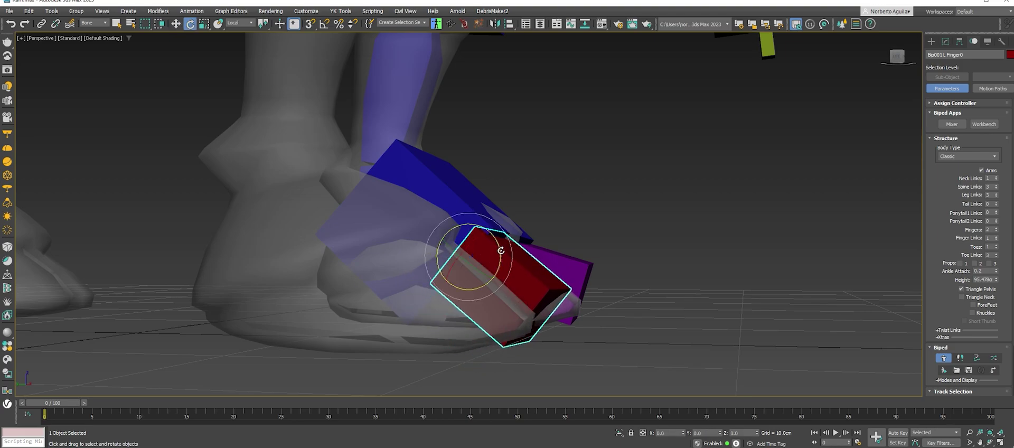
mouse_move(523, 264)
middle_mouse_down("alt")
mouse_move(544, 258)
mouse_move(511, 301)
middle_mouse_up("alt")
key("w")
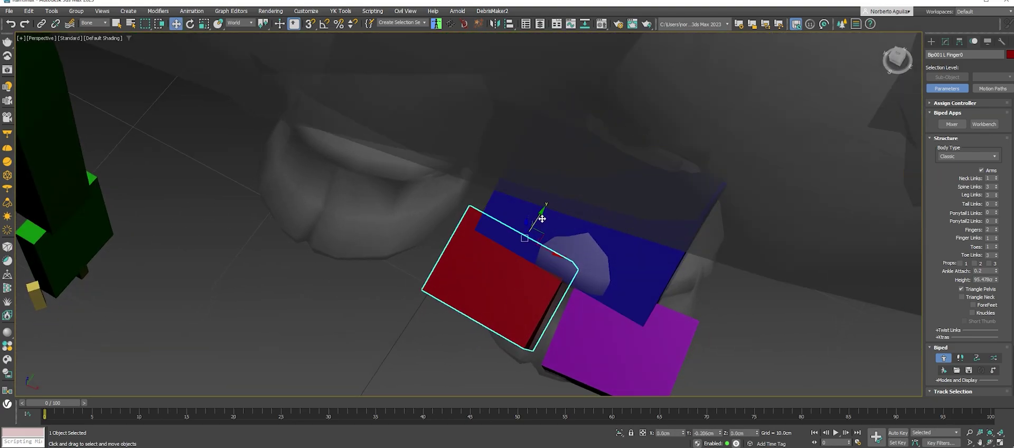
left_click_drag(538, 233, 542, 250)
mouse_move(543, 250)
middle_mouse_down("alt")
mouse_move(559, 224)
mouse_move(559, 192)
middle_mouse_up("alt")
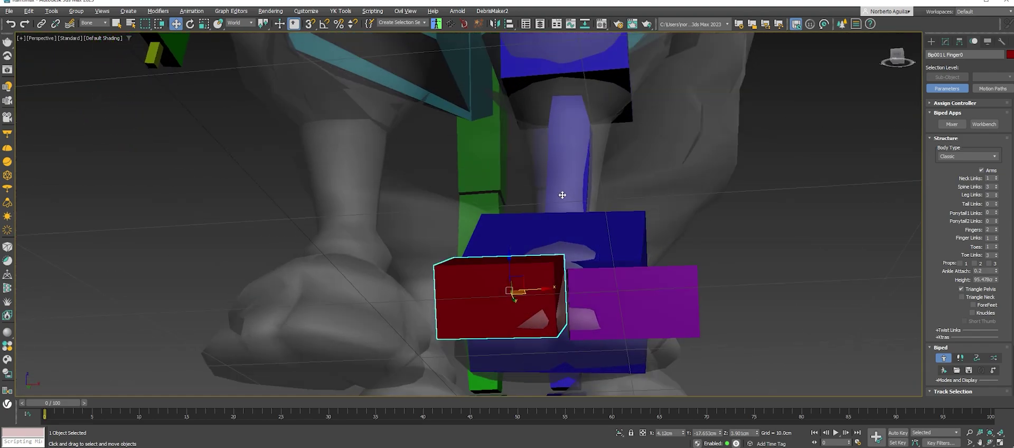
key("e")
mouse_move(510, 284)
left_mouse_down()
mouse_move(507, 268)
mouse_move(581, 260)
left_mouse_up()
key("w")
middle_click_drag(581, 260, 498, 273, "alt")
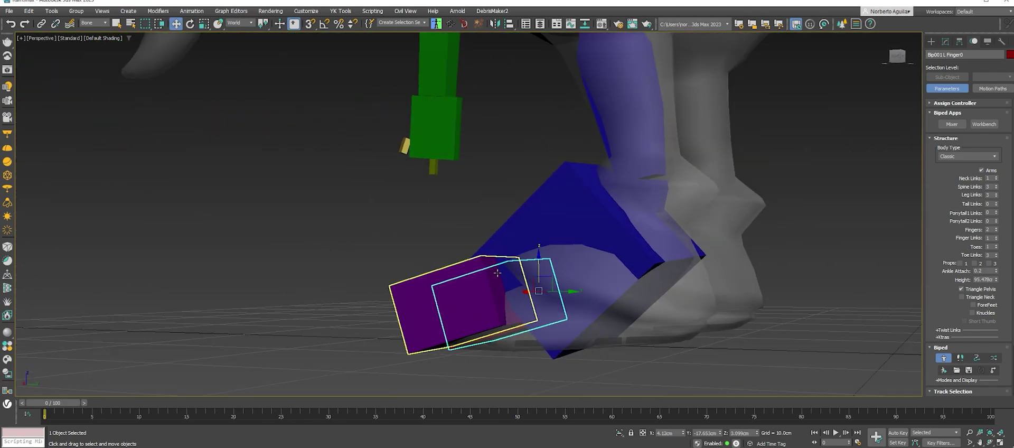